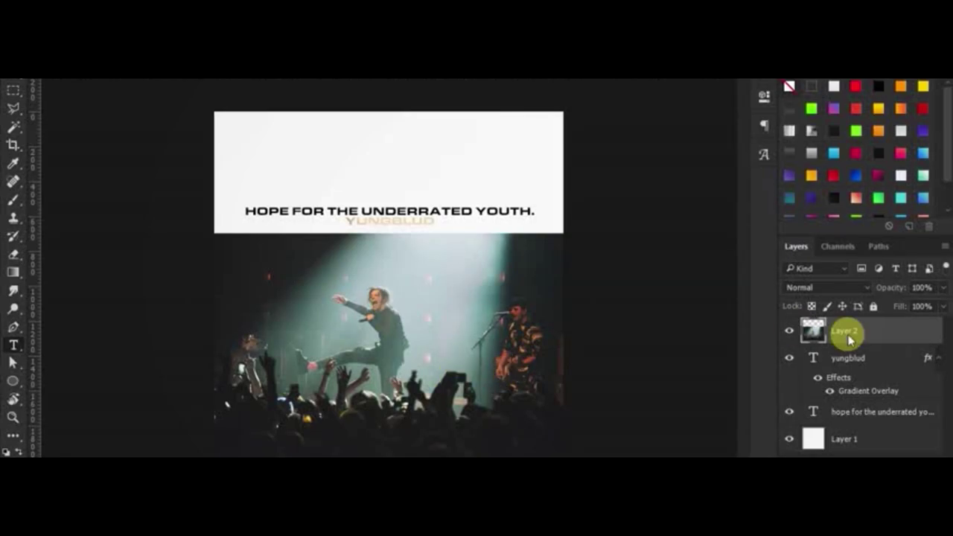
# Step: Scale the concert photo to fill the canvas and send it below the text layers
pyautogui.moveTo(489, 346)
pyautogui.mouseDown()
pyautogui.moveTo(563, 336)
pyautogui.moveTo(564, 417)
pyautogui.mouseUp()
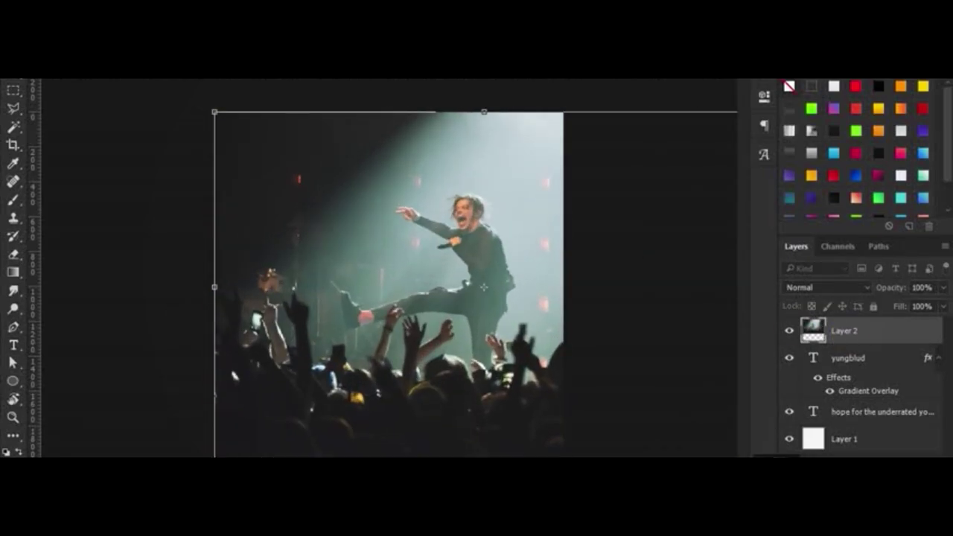
pyautogui.press('Return')
pyautogui.hotkey('ctrl', '[')
pyautogui.hotkey('ctrl', '[')
# Step: Enlarge the headline and YUNGBLUD text and rotate them 90° clockwise to the right edge
pyautogui.click(862, 332)
pyautogui.keyDown('shift'); pyautogui.click(864, 381); pyautogui.keyUp('shift')
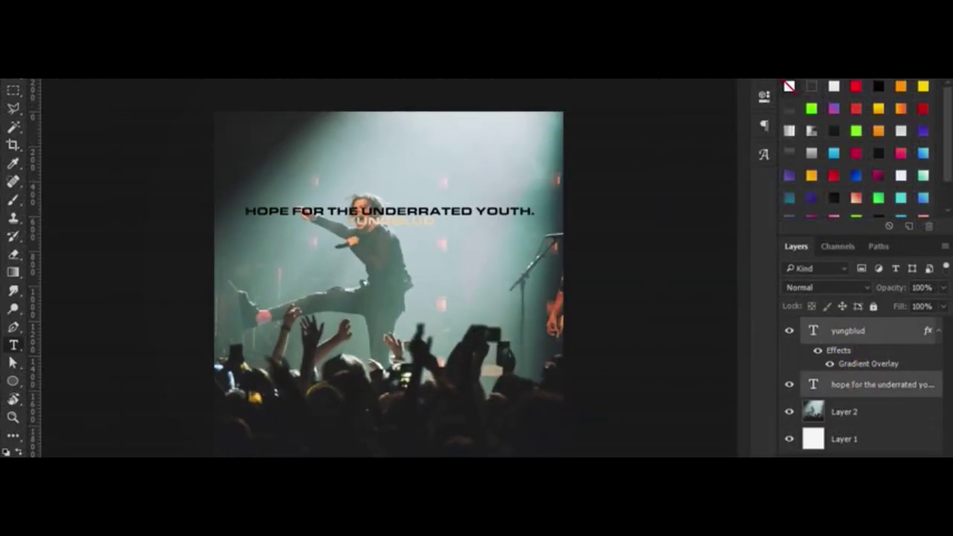
pyautogui.hotkey('ctrl', 'shift', '.')
pyautogui.hotkey('ctrl', 'shift', '.')
pyautogui.hotkey('ctrl', 'shift', '.')
pyautogui.hotkey('ctrl', 't')
pyautogui.rightClick(465, 208)
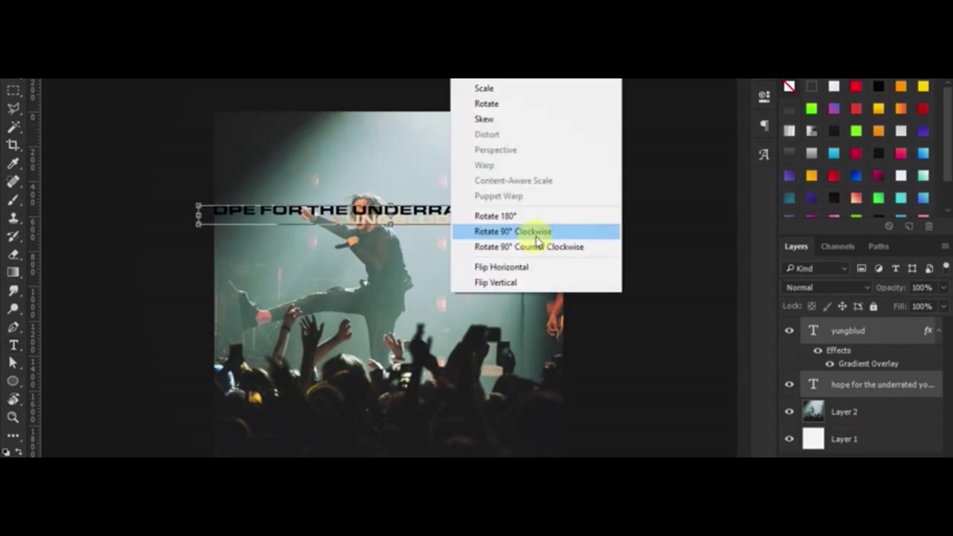
pyautogui.click(516, 225)
pyautogui.moveTo(394, 260); pyautogui.dragTo(559, 216)
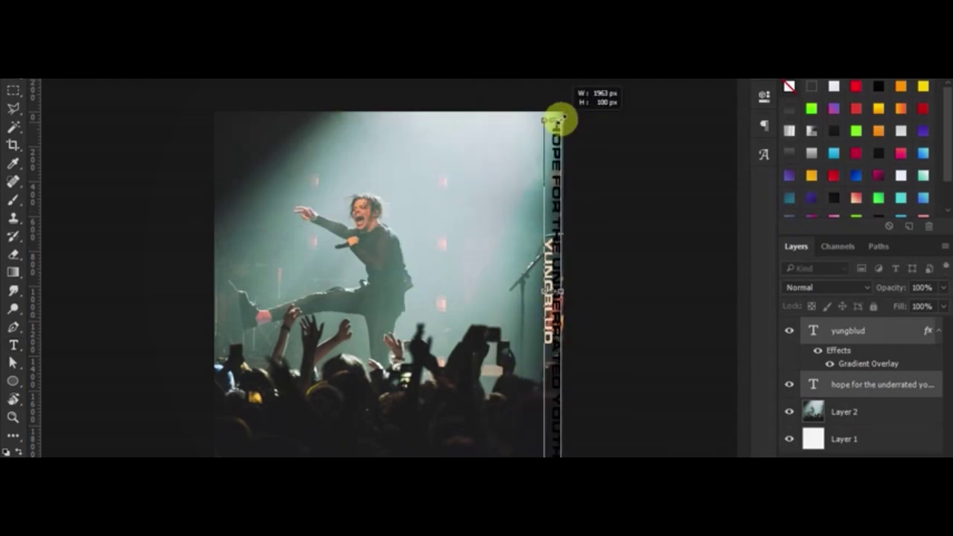
# Step: Cancel the rotation and break the headline onto two lines
pyautogui.press('Escape')
pyautogui.click(462, 244)
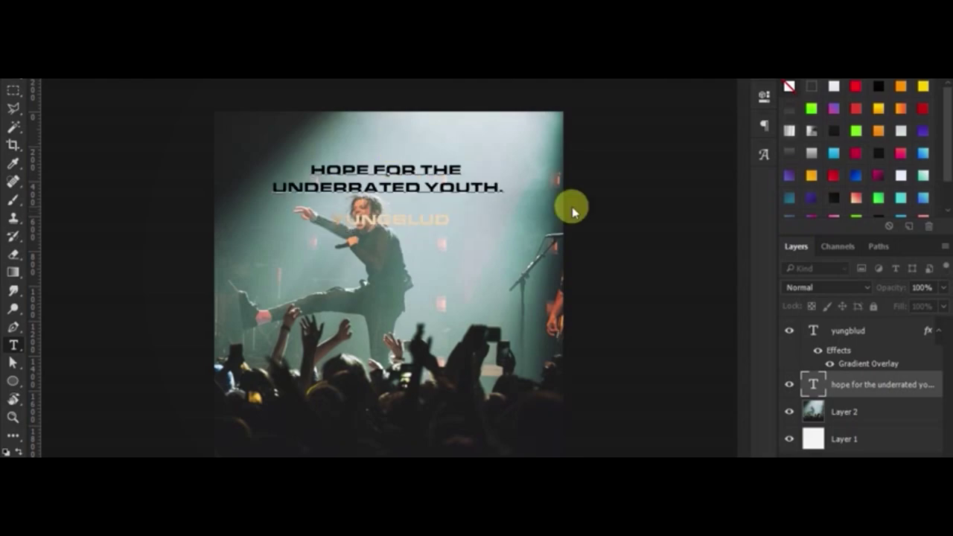
pyautogui.click(882, 78)
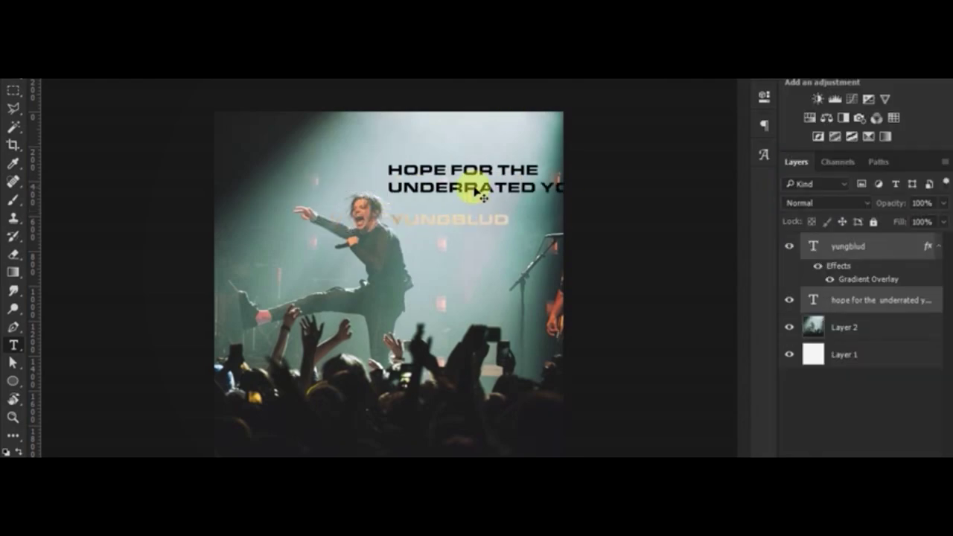
# Step: Move both text layers to the top-left and set the headline leading to Auto
pyautogui.moveTo(402, 182); pyautogui.dragTo(313, 143)
pyautogui.click(883, 259)
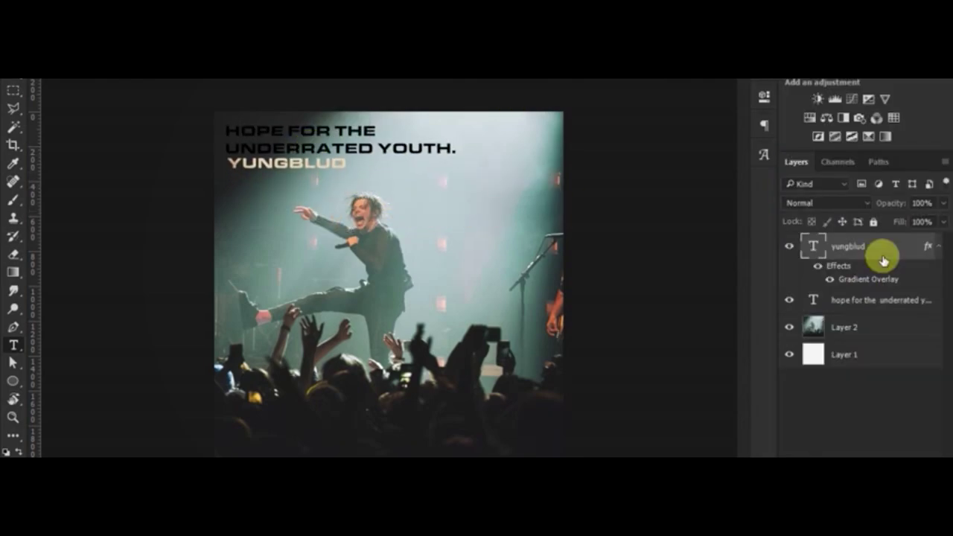
pyautogui.click(873, 313)
pyautogui.click(925, 107)
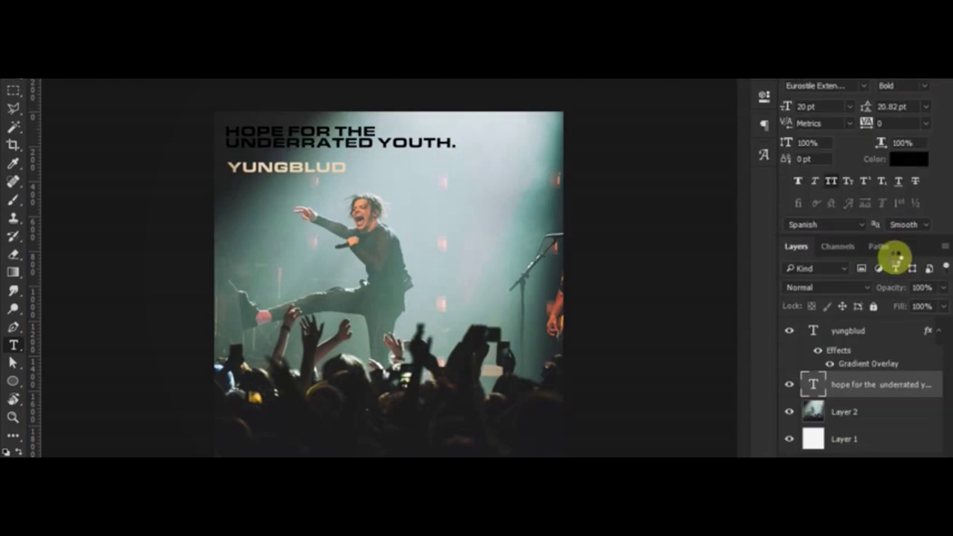
pyautogui.click(898, 265)
# Step: Duplicate YUNGBLUD, rasterize the copy beneath the original, then delete the copy
pyautogui.keyDown('ctrl'); pyautogui.click(335, 174); pyautogui.keyUp('ctrl')
pyautogui.moveTo(335, 178); pyautogui.dragTo(335, 172)
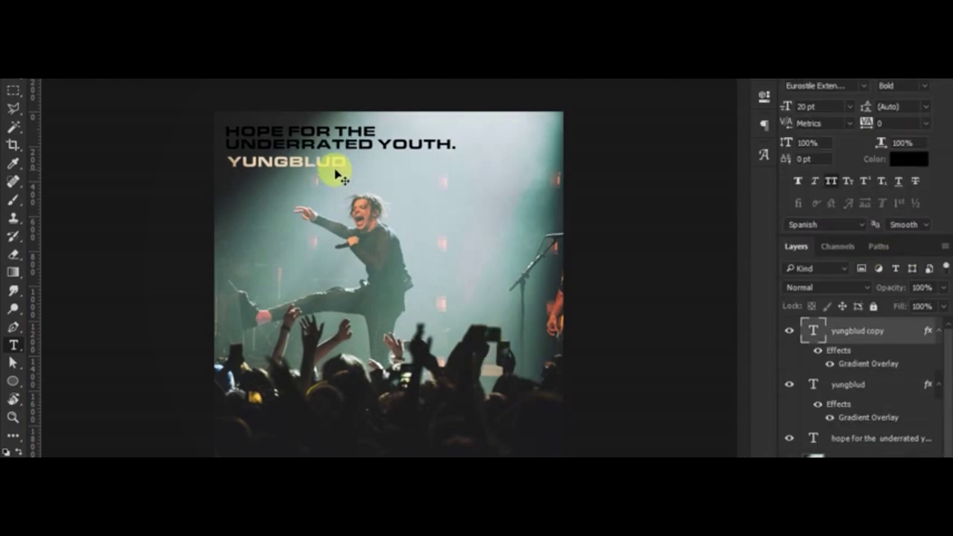
pyautogui.hotkey('ctrl', '[')
pyautogui.rightClick(856, 384)
pyautogui.click(691, 293)
pyautogui.press('e')
pyautogui.press('Delete')
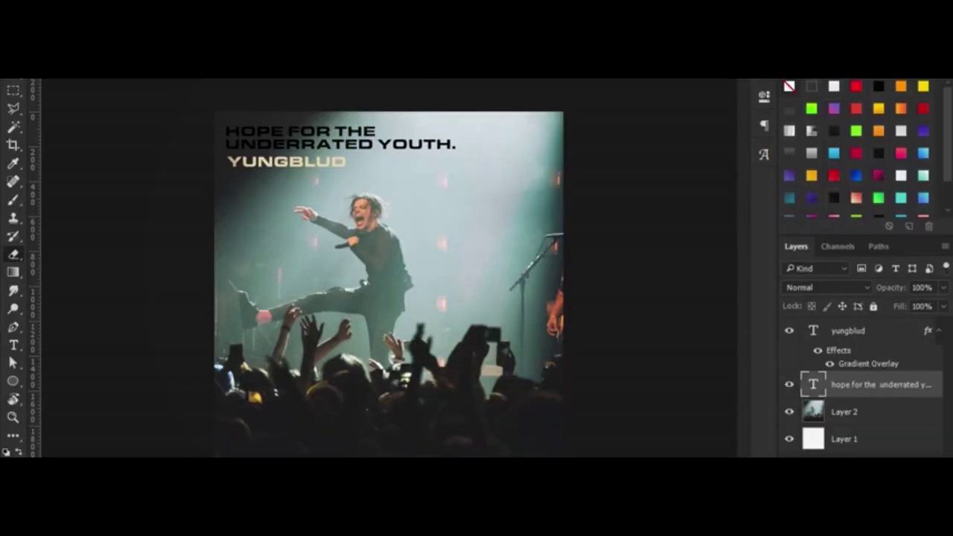
# Step: Try Difference blending on the headline, then return it to Normal
pyautogui.click(826, 287)
pyautogui.click(835, 237)
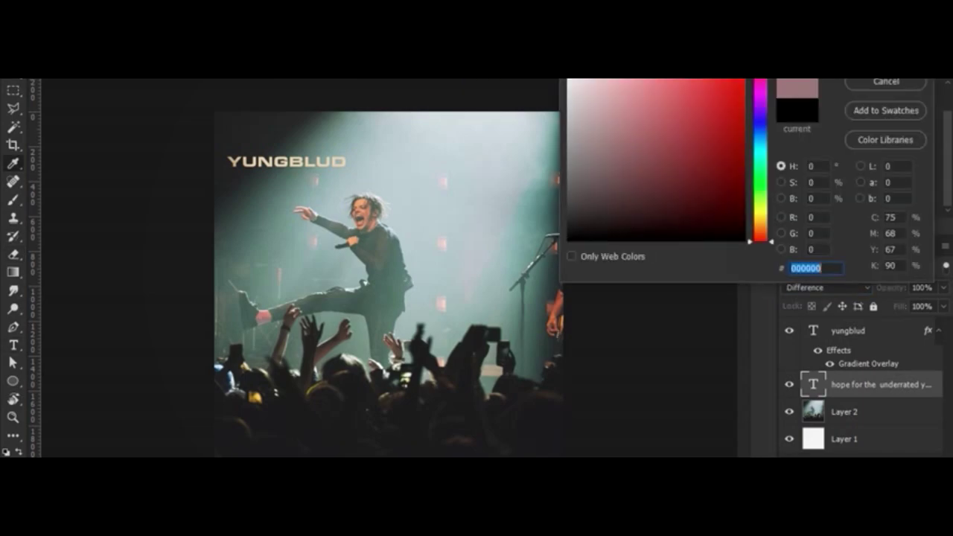
pyautogui.press('Return')
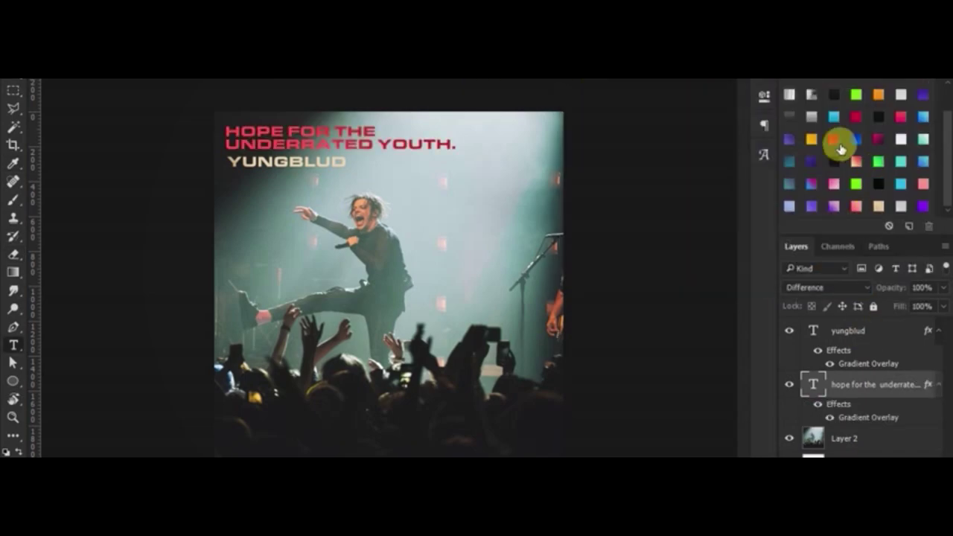
pyautogui.click(860, 285)
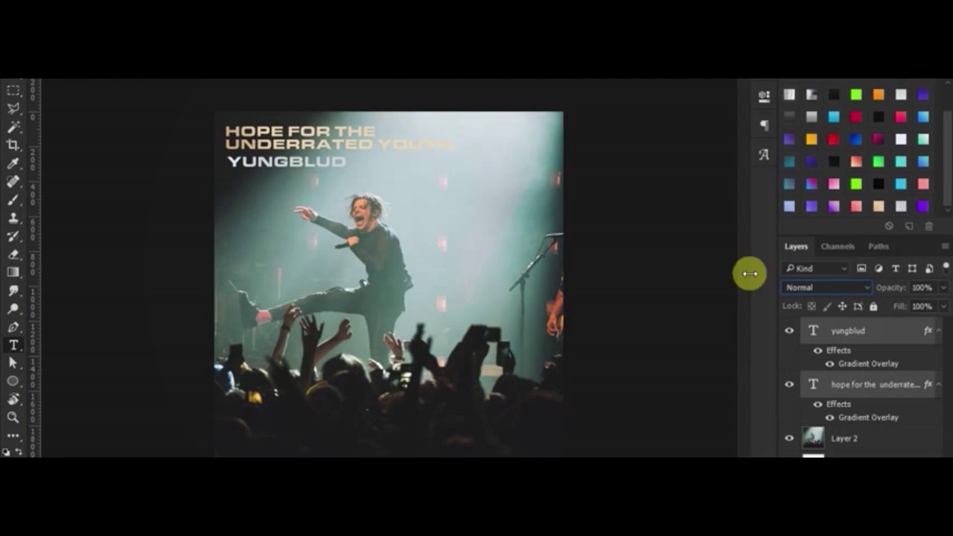
# Step: Move YUNGBLUD below the headline, change the headline font, and move the headline bottom-left
pyautogui.moveTo(496, 138)
pyautogui.mouseDown()
pyautogui.moveTo(355, 437)
pyautogui.moveTo(408, 175)
pyautogui.mouseUp()
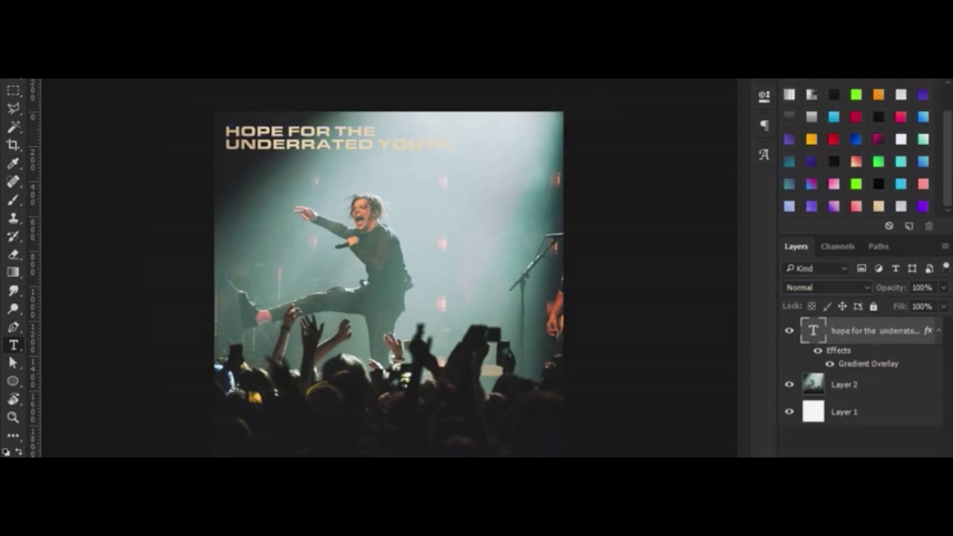
pyautogui.click(238, 90)
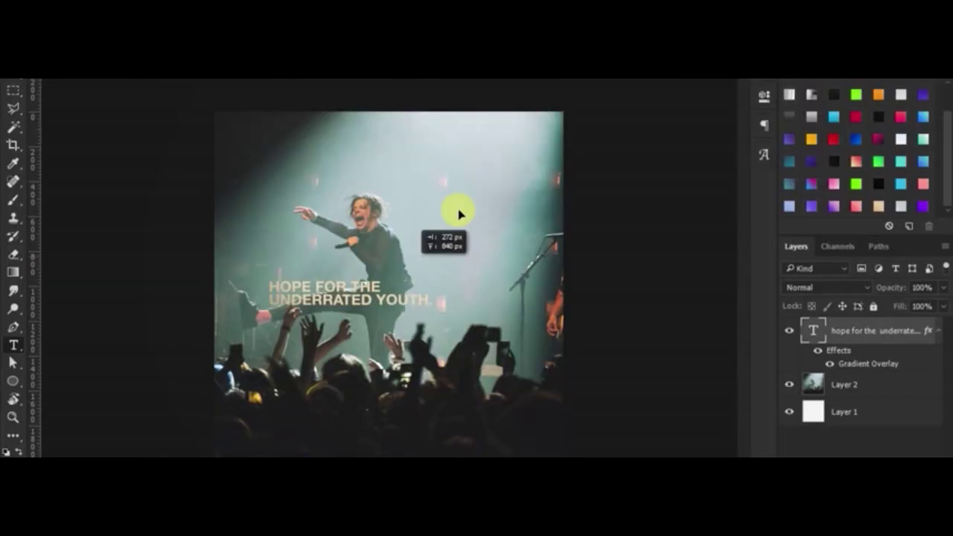
pyautogui.moveTo(457, 213); pyautogui.dragTo(466, 428)
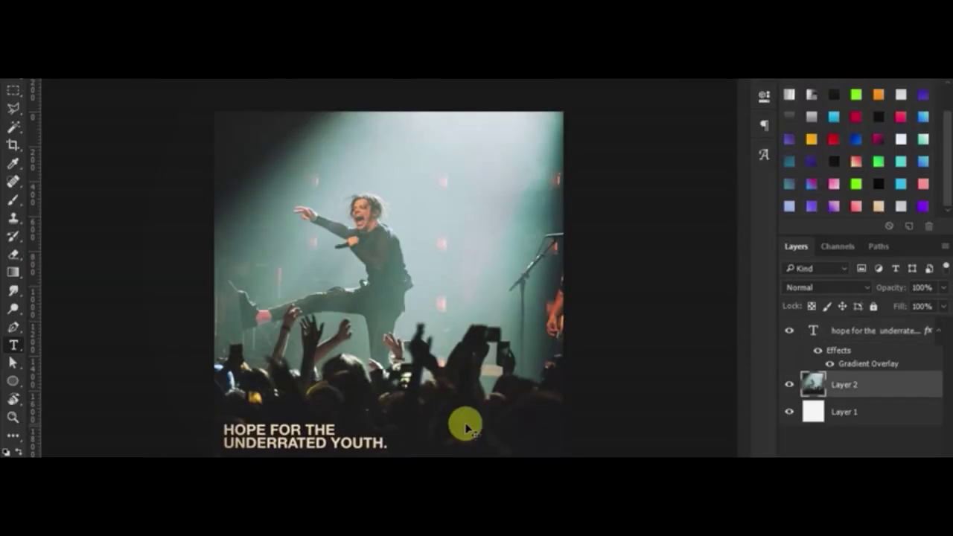
# Step: Cut thin horizontal glitch strips and a dark bar across the performer and crowd
pyautogui.doubleClick(850, 365)
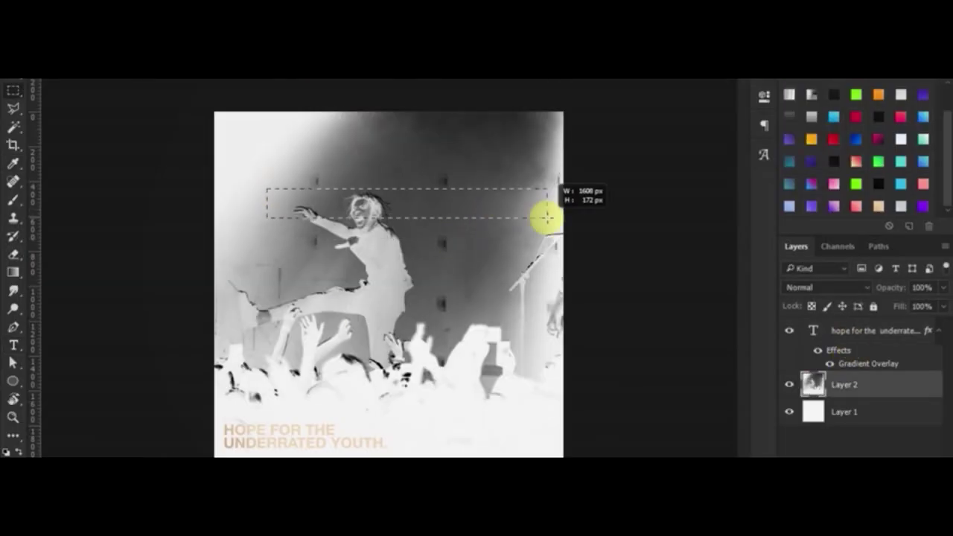
pyautogui.moveTo(548, 217); pyautogui.dragTo(547, 218)
pyautogui.moveTo(353, 265); pyautogui.dragTo(463, 280)
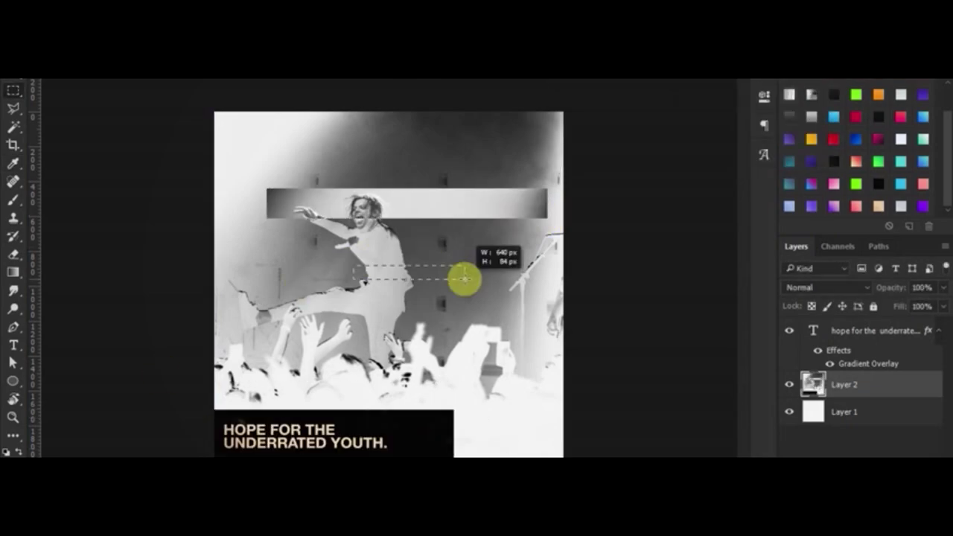
pyautogui.moveTo(484, 358); pyautogui.dragTo(497, 353)
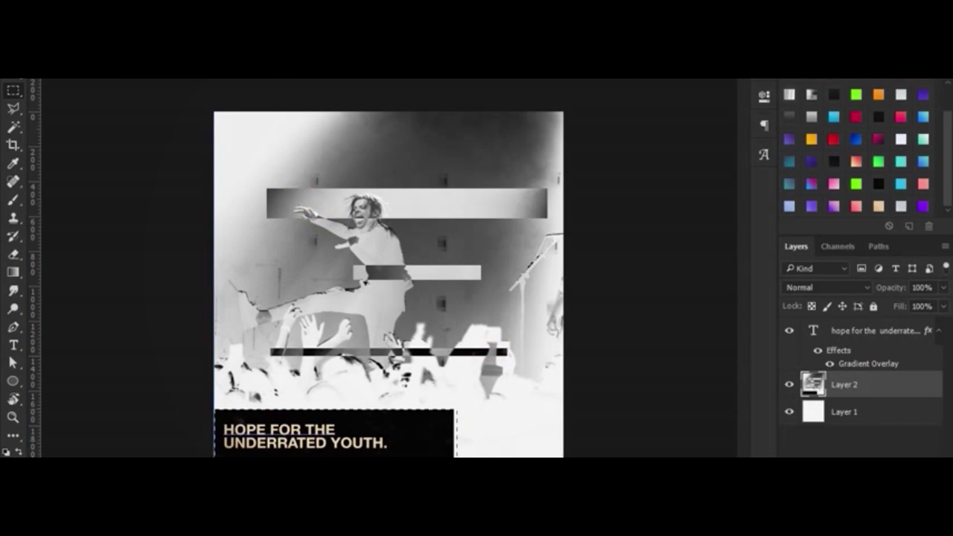
# Step: Try inverting the box behind the headline, undo it, and move the headline back to the top
pyautogui.hotkey('ctrl', 'i')
pyautogui.hotkey('ctrl', 'z')
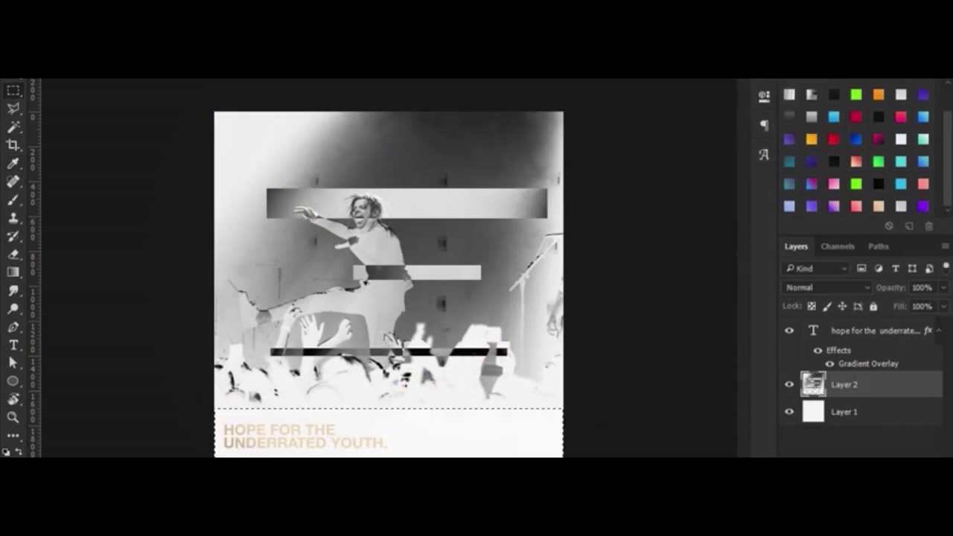
pyautogui.moveTo(334, 434)
pyautogui.mouseDown()
pyautogui.moveTo(386, 201)
pyautogui.moveTo(336, 137)
pyautogui.mouseUp()
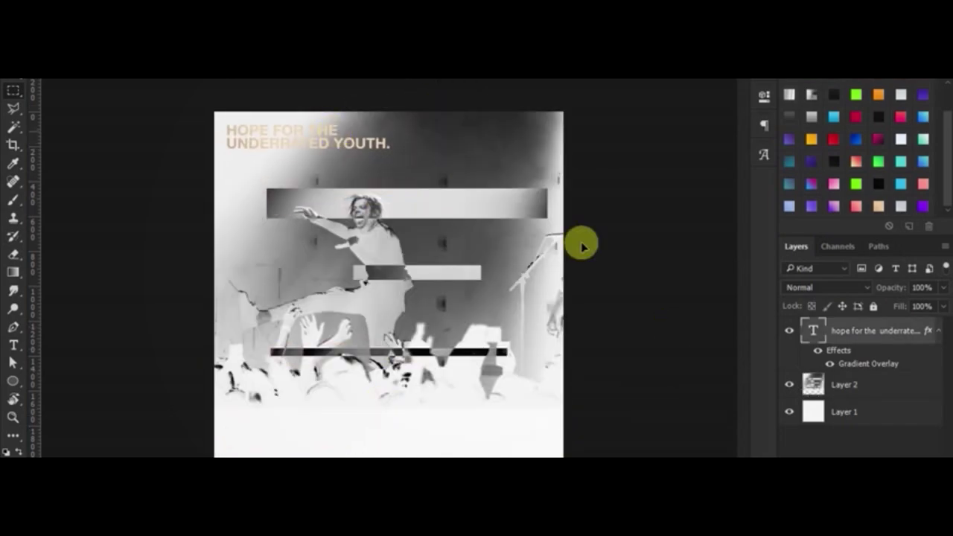
# Step: Shift the glitched photo right and down on the canvas
pyautogui.moveTo(339, 291)
pyautogui.mouseDown()
pyautogui.moveTo(410, 355)
pyautogui.moveTo(533, 347)
pyautogui.moveTo(535, 321)
pyautogui.mouseUp()
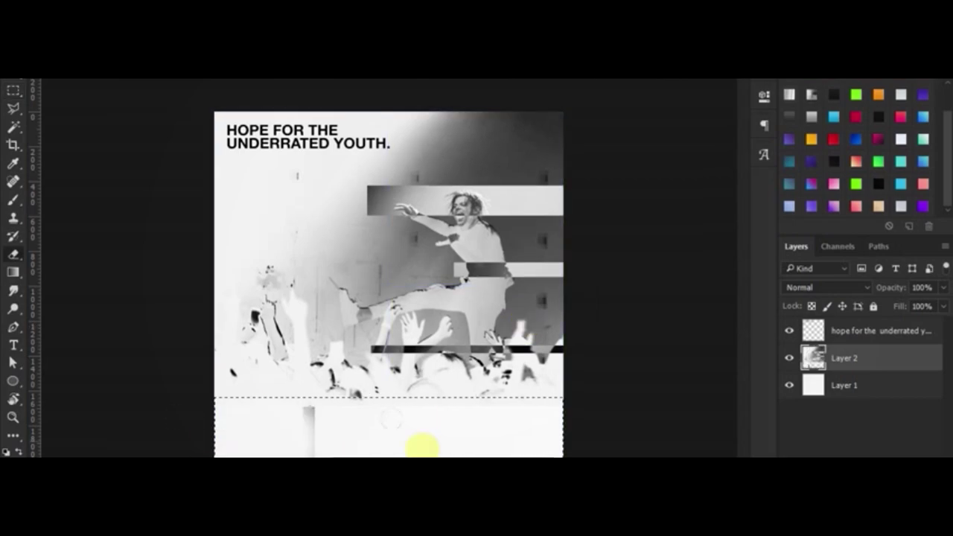
pyautogui.moveTo(436, 279)
pyautogui.mouseDown()
pyautogui.moveTo(446, 335)
pyautogui.moveTo(429, 335)
pyautogui.mouseUp()
pyautogui.press('m')
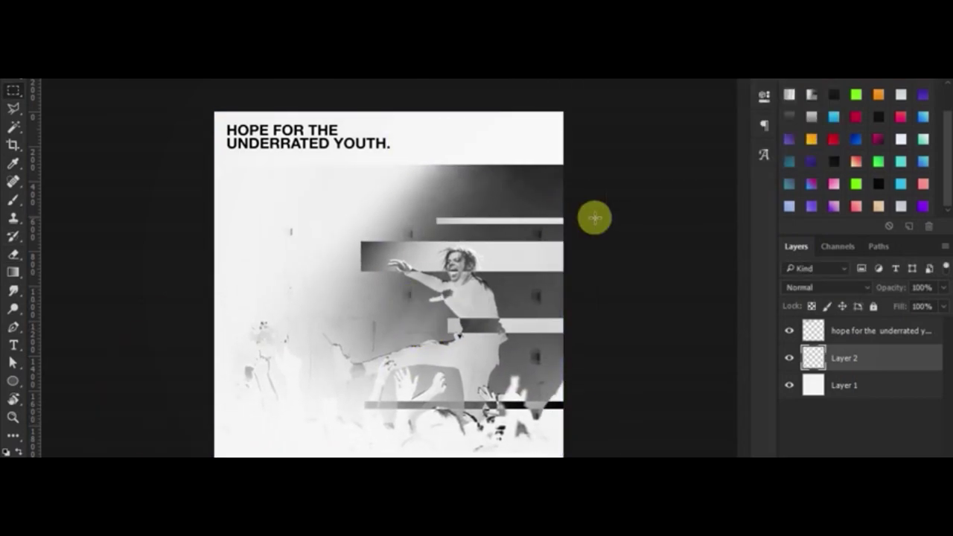
# Step: Add a small inverted glitch block near the bottom and pick a texture JPG from the textures folder
pyautogui.moveTo(531, 401); pyautogui.dragTo(379, 362)
pyautogui.moveTo(500, 428); pyautogui.dragTo(542, 442)
pyautogui.hotkey('ctrl', 'i')
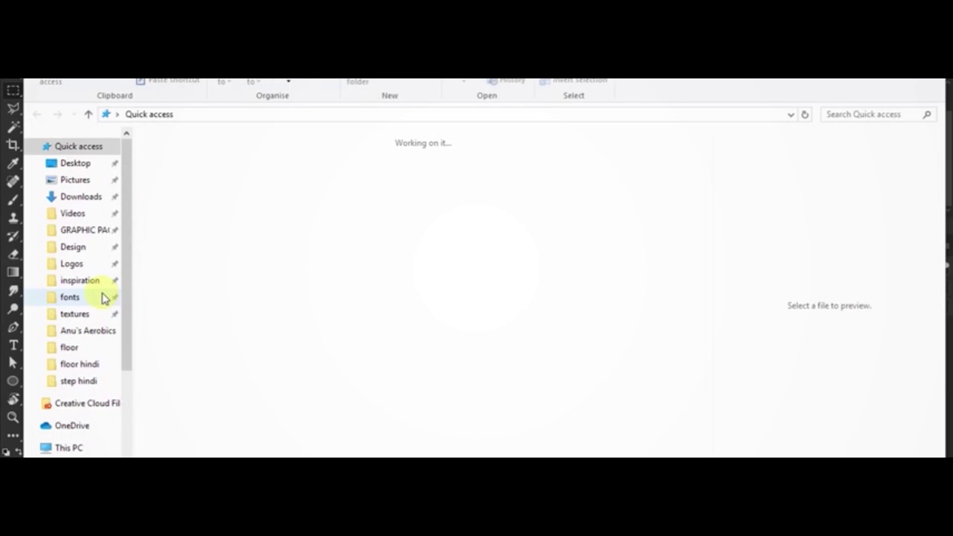
pyautogui.click(97, 313)
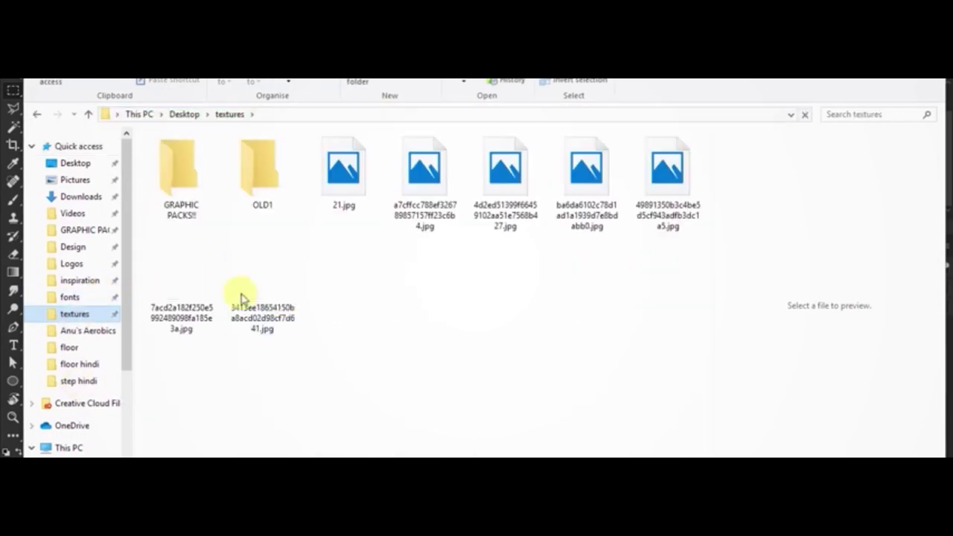
pyautogui.click(272, 283)
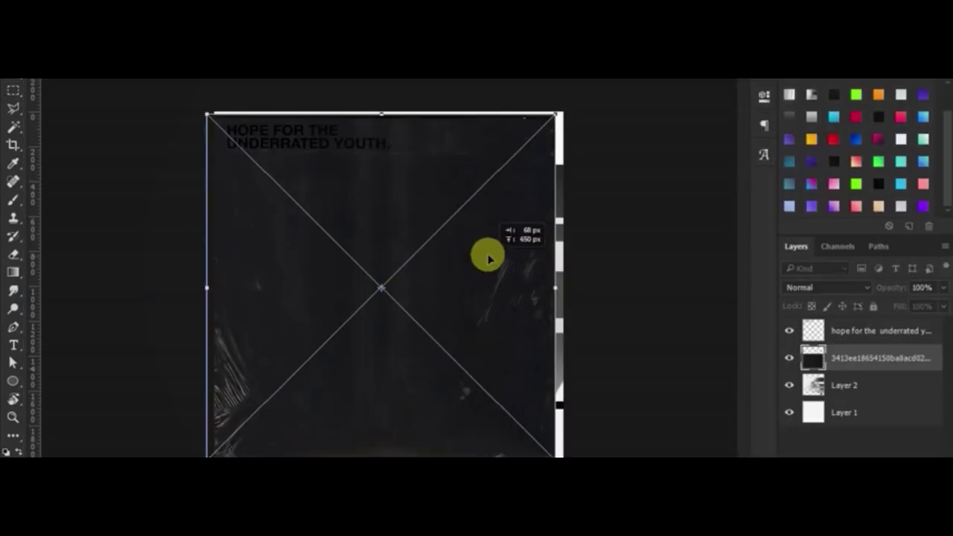
# Step: Place the texture at the top of the layer stack and blend it with Screen
pyautogui.press('Return')
pyautogui.moveTo(868, 357); pyautogui.dragTo(864, 328)
pyautogui.rightClick(875, 333)
pyautogui.press('Escape')
pyautogui.moveTo(425, 159); pyautogui.dragTo(479, 298)
pyautogui.click(807, 287)
pyautogui.click(824, 113)
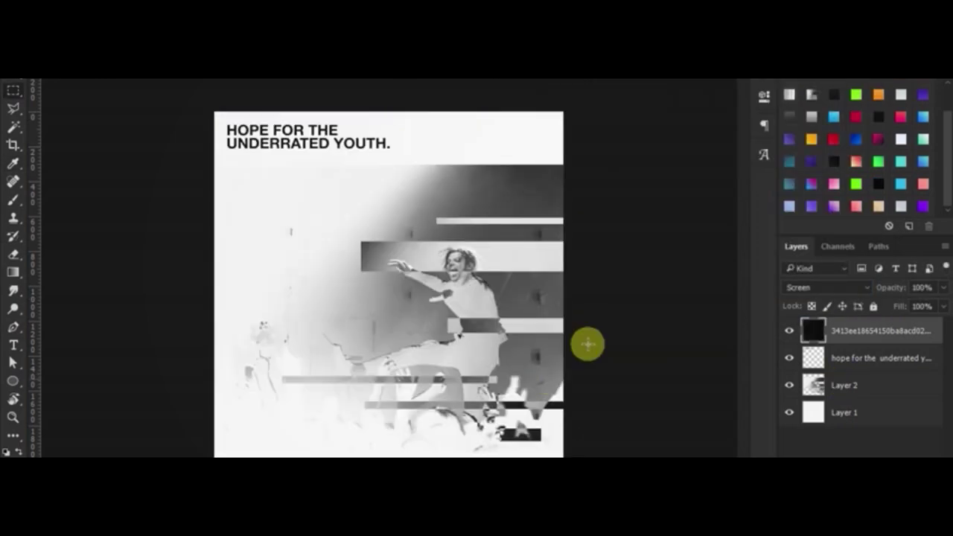
# Step: Set the texture to Multiply and add an inverted duplicate blended with Screen
pyautogui.click(827, 287)
pyautogui.click(819, 49)
pyautogui.hotkey('ctrl', 'j')
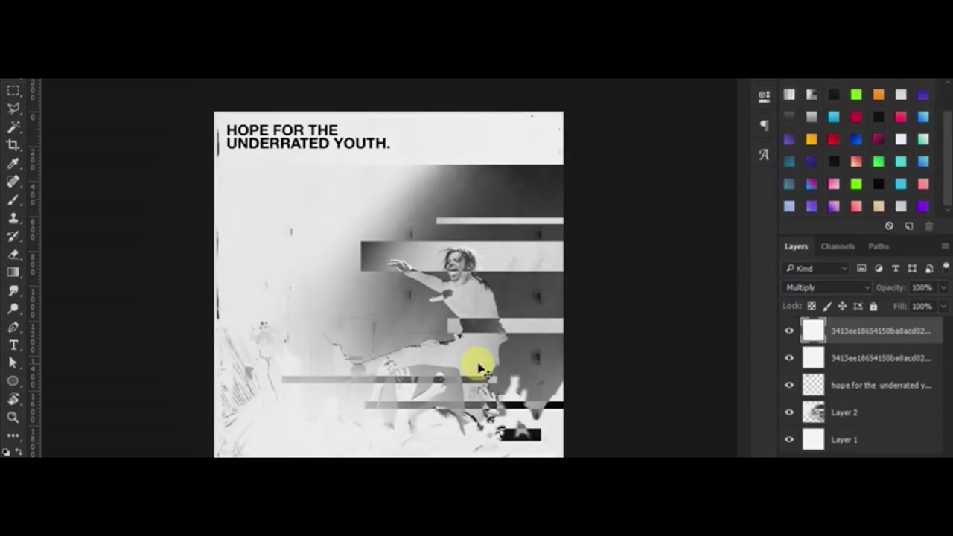
pyautogui.hotkey('ctrl', 'i')
pyautogui.click(826, 287)
pyautogui.click(814, 108)
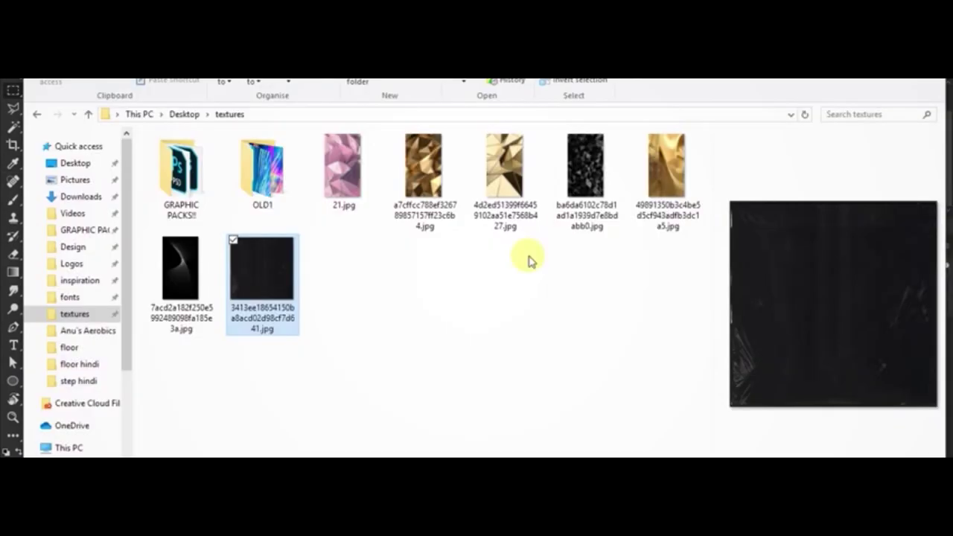
# Step: Place the black speck texture from OLD1, set it to Lighten, and rotate it 90° counter-clockwise
pyautogui.doubleClick(261, 175)
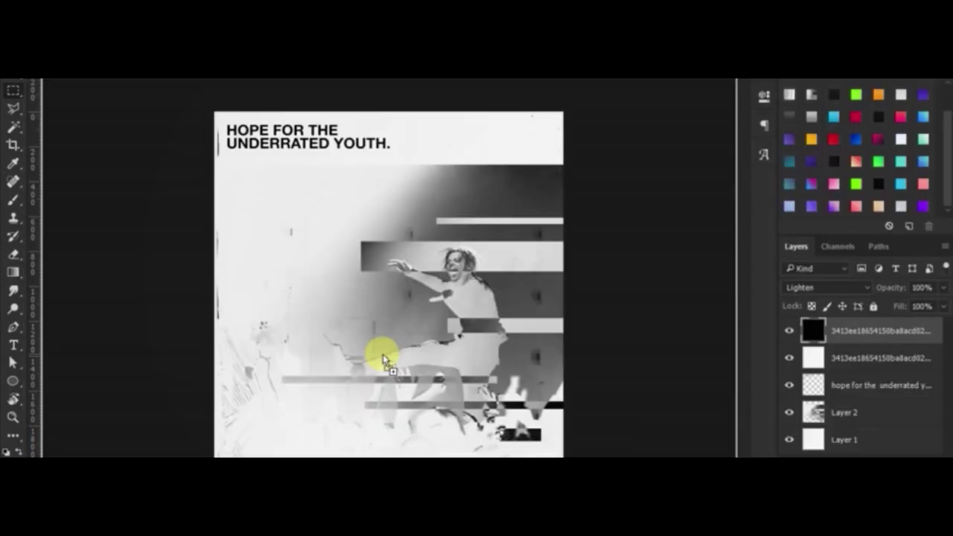
pyautogui.press('Return')
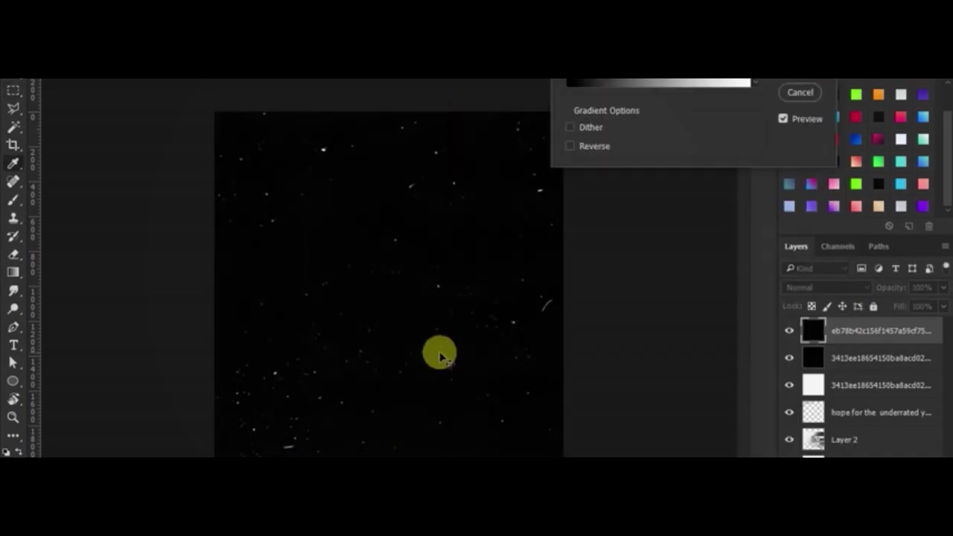
pyautogui.click(826, 287)
pyautogui.click(821, 95)
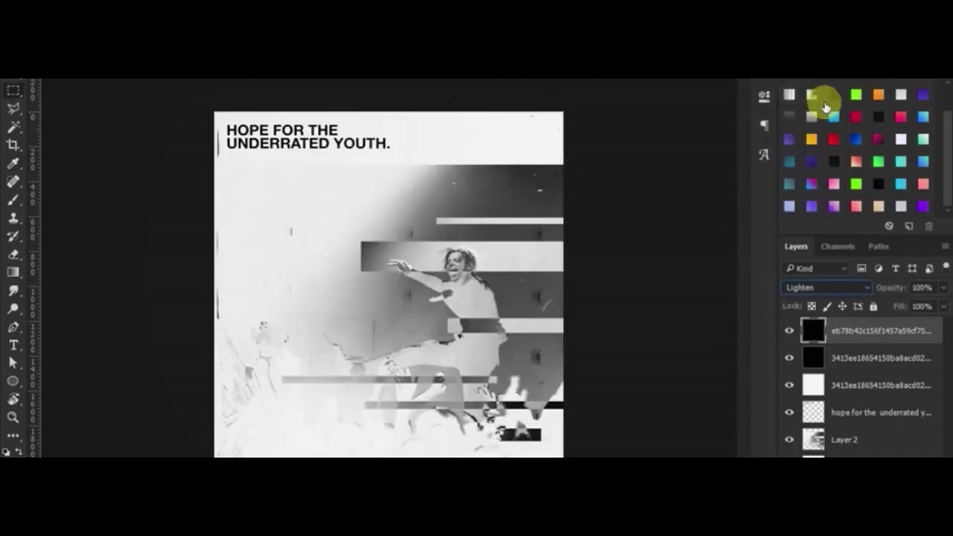
pyautogui.hotkey('ctrl', 't')
pyautogui.rightClick(399, 320)
pyautogui.click(457, 272)
pyautogui.press('Return')
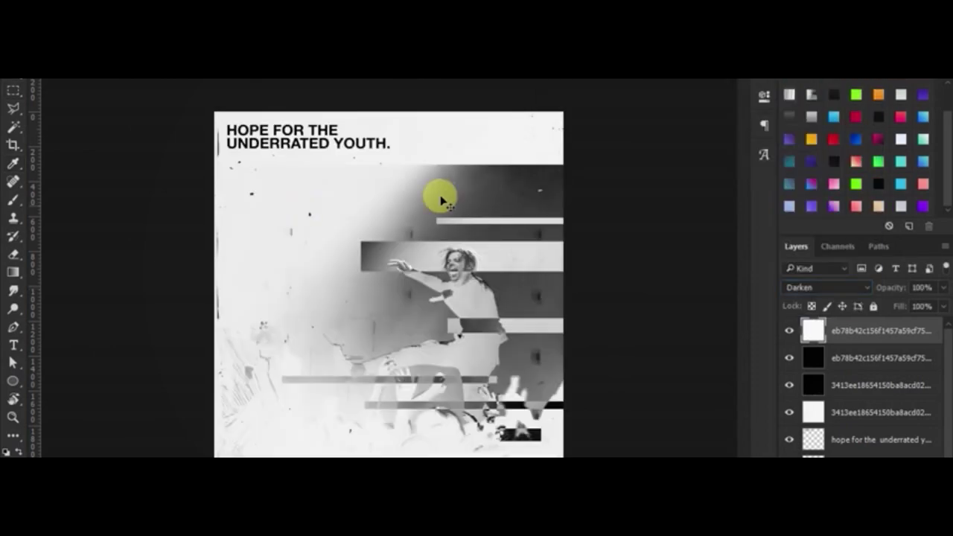
# Step: Clear a region of the white speck layer, set it to Multiply, and drop in the light-leak photo
pyautogui.press('m')
pyautogui.moveTo(52, 186); pyautogui.dragTo(291, 457)
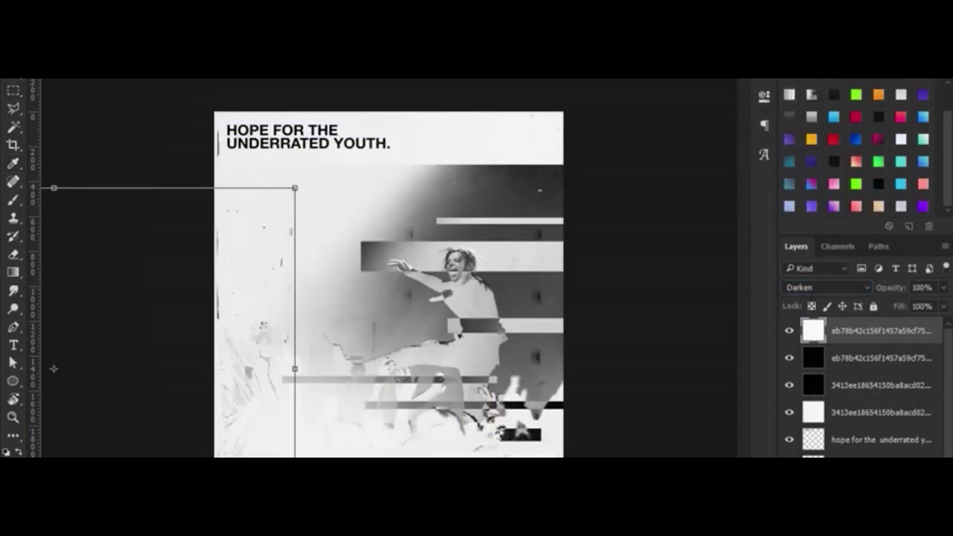
pyautogui.press('Delete')
pyautogui.click(795, 288)
pyautogui.click(804, 302)
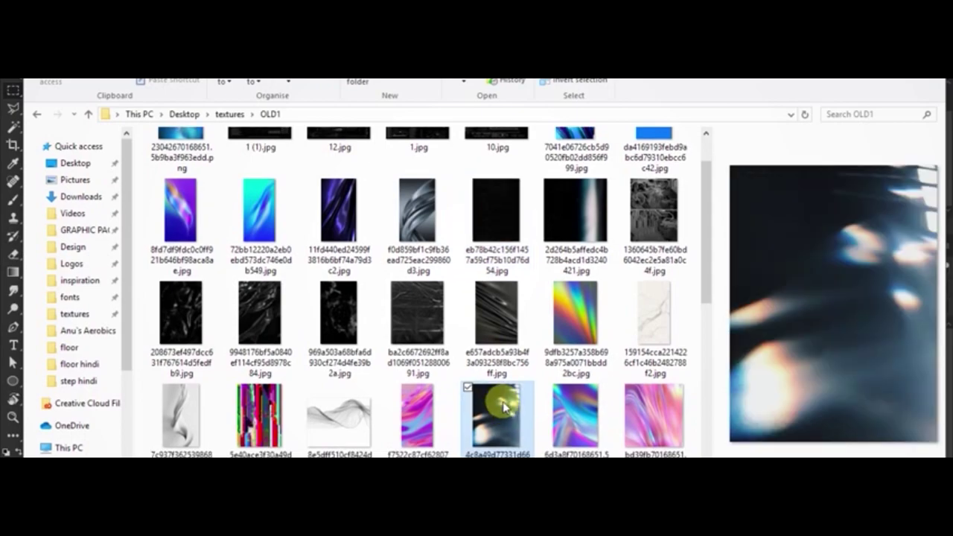
pyautogui.scroll(-2, 503, 402)
pyautogui.moveTo(494, 414); pyautogui.dragTo(396, 278)
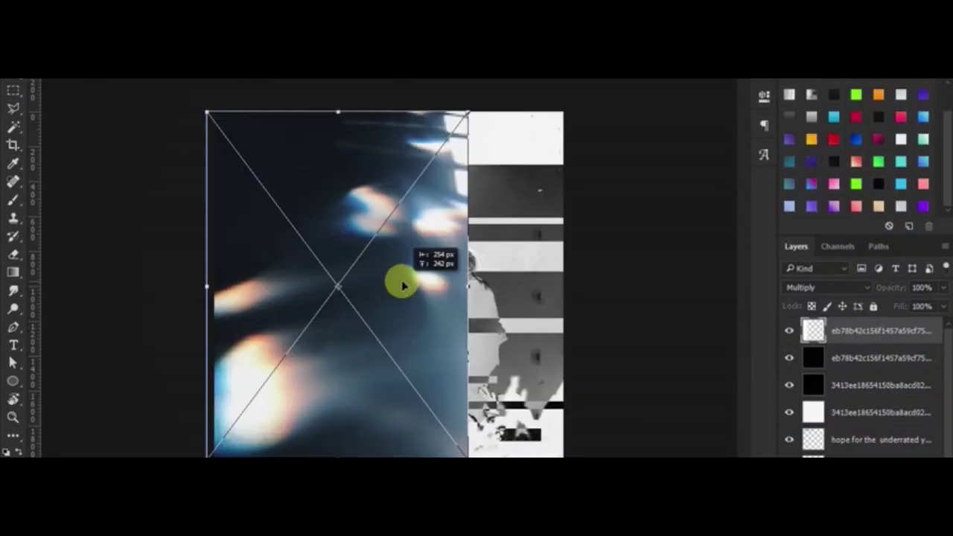
# Step: Rasterize the light-leak photo, blend it with Lighten, and reposition it lower on the poster
pyautogui.press('Return')
pyautogui.rightClick(849, 330)
pyautogui.click(610, 308)
pyautogui.hotkey('shift', 'alt', 'g')
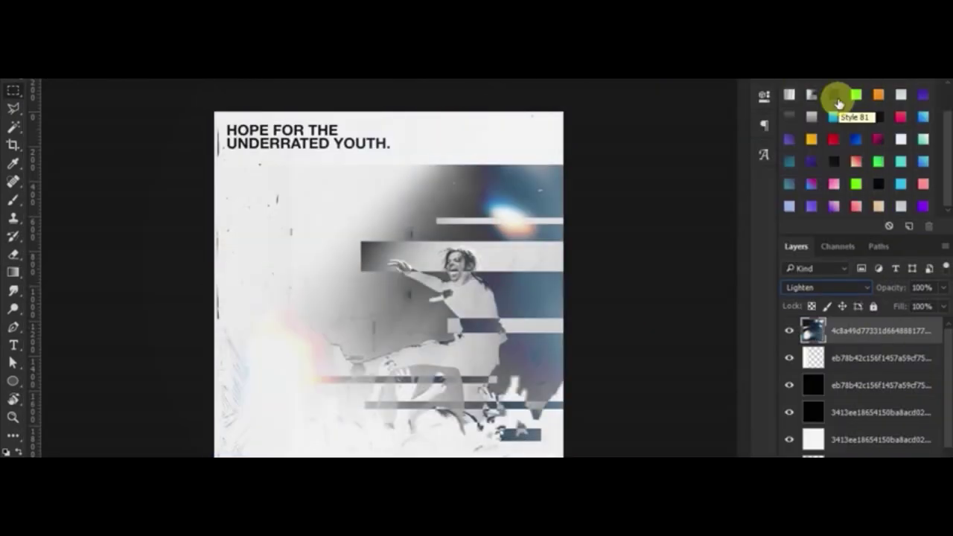
pyautogui.moveTo(498, 260); pyautogui.dragTo(568, 230)
pyautogui.hotkey('ctrl', 't')
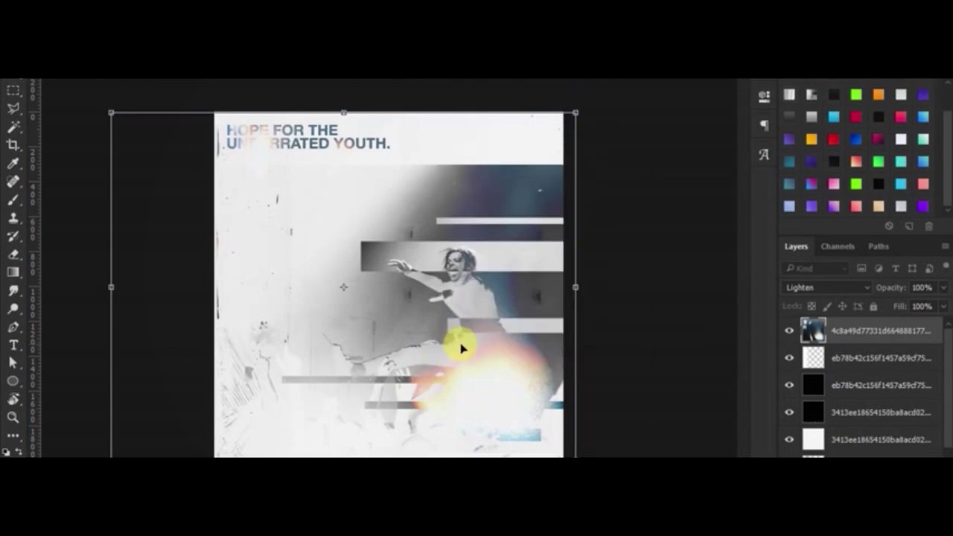
pyautogui.press('Return')
# Step: Move the headline layer to the top and make the light leak grayscale with a reversed Gradient Map
pyautogui.scroll(-2, 863, 387)
pyautogui.moveTo(879, 445); pyautogui.dragTo(878, 328)
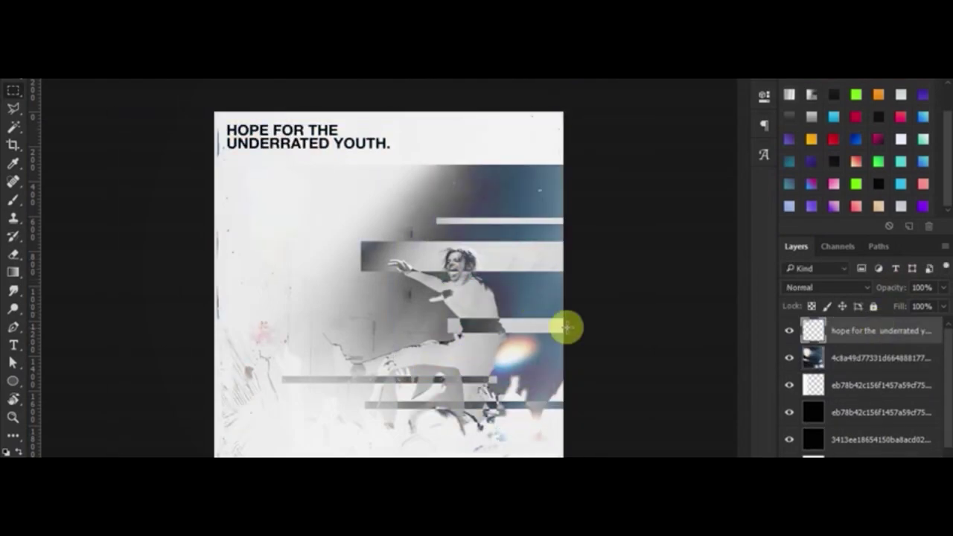
pyautogui.click(568, 144)
pyautogui.click(793, 79)
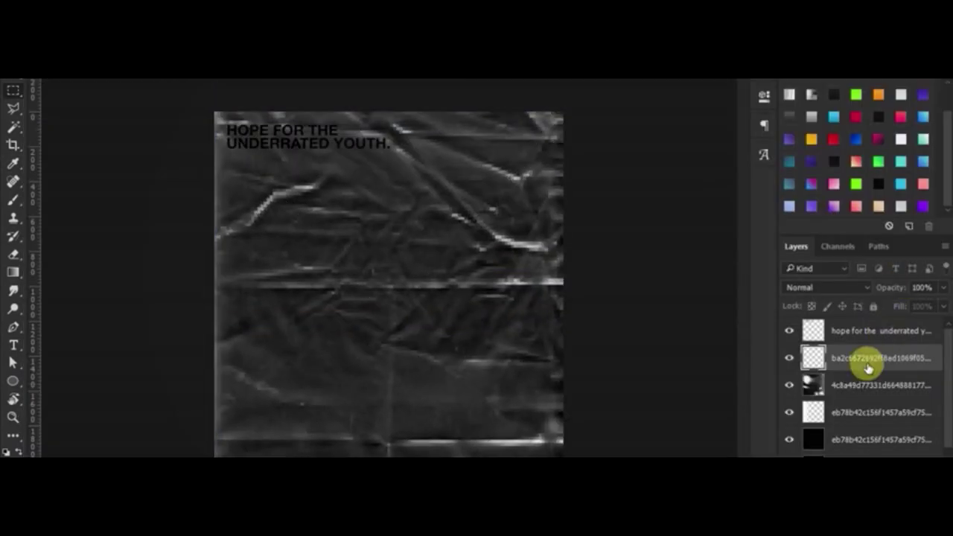
# Step: Blend the crumpled-plastic texture with Lighten and fill the bottom strip selection with dark gray
pyautogui.press('Return')
pyautogui.click(827, 287)
pyautogui.click(840, 94)
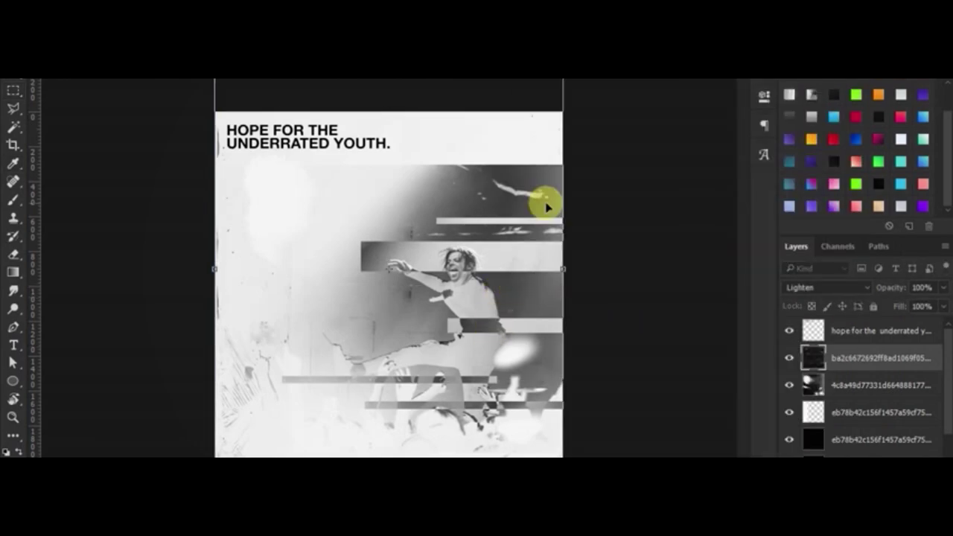
pyautogui.click(508, 447)
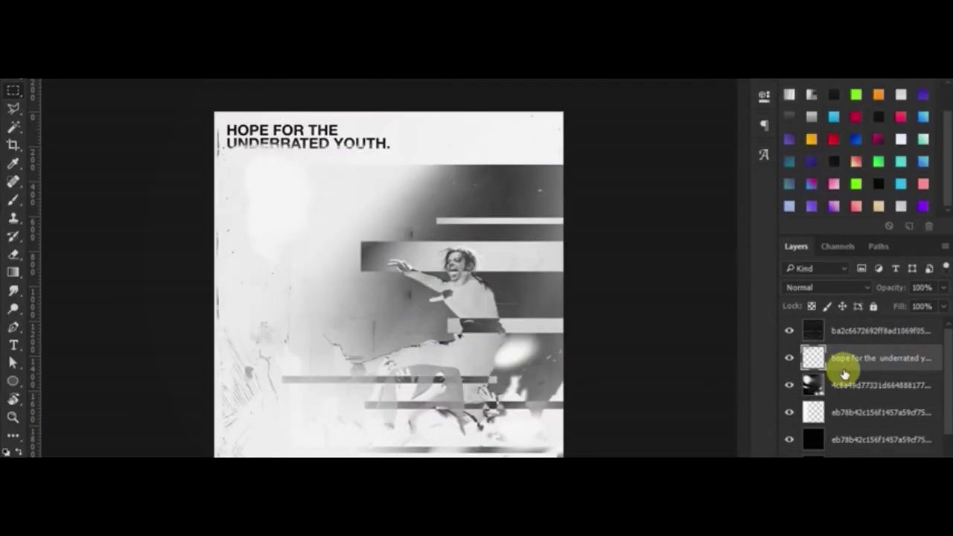
pyautogui.click(860, 330)
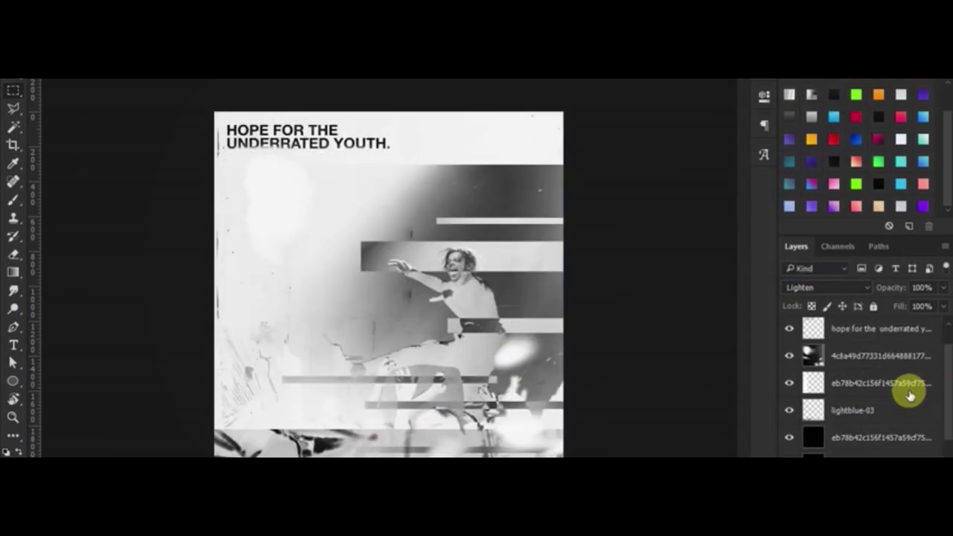
# Step: Resize lightblue-03, nudge the light-leak layer 7 px, and drop lightblue-03 to 30% opacity
pyautogui.click(834, 439)
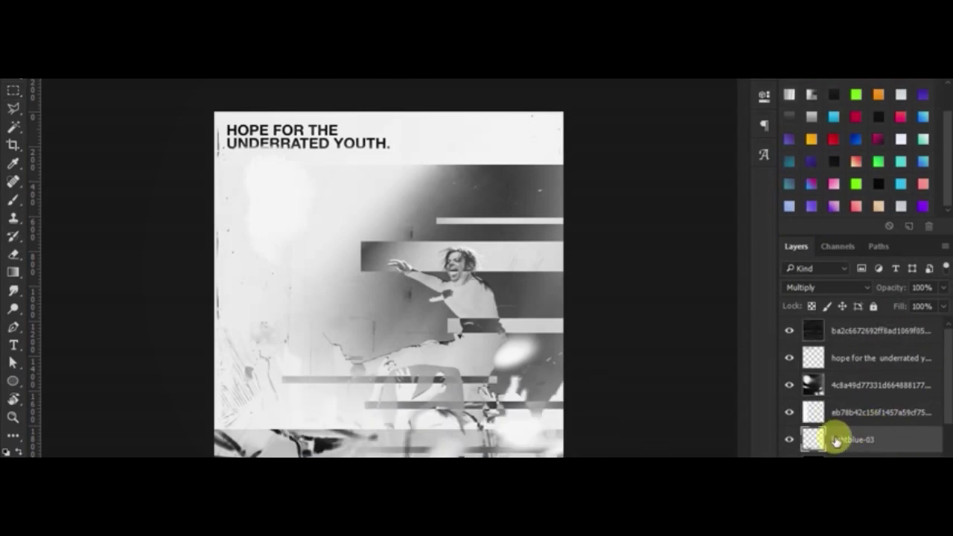
pyautogui.moveTo(484, 423); pyautogui.dragTo(635, 133)
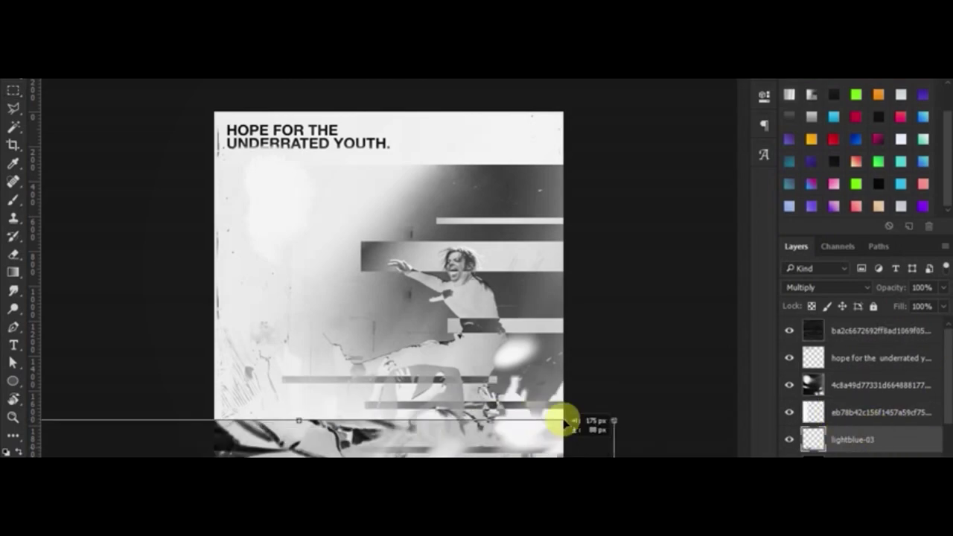
pyautogui.click(850, 396)
pyautogui.moveTo(485, 261); pyautogui.dragTo(477, 339)
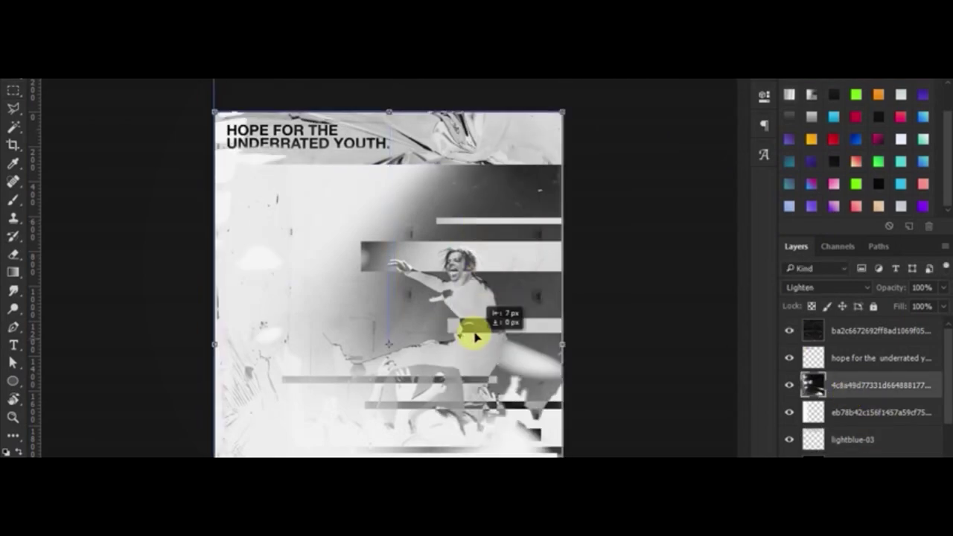
pyautogui.click(853, 439)
pyautogui.press('m')
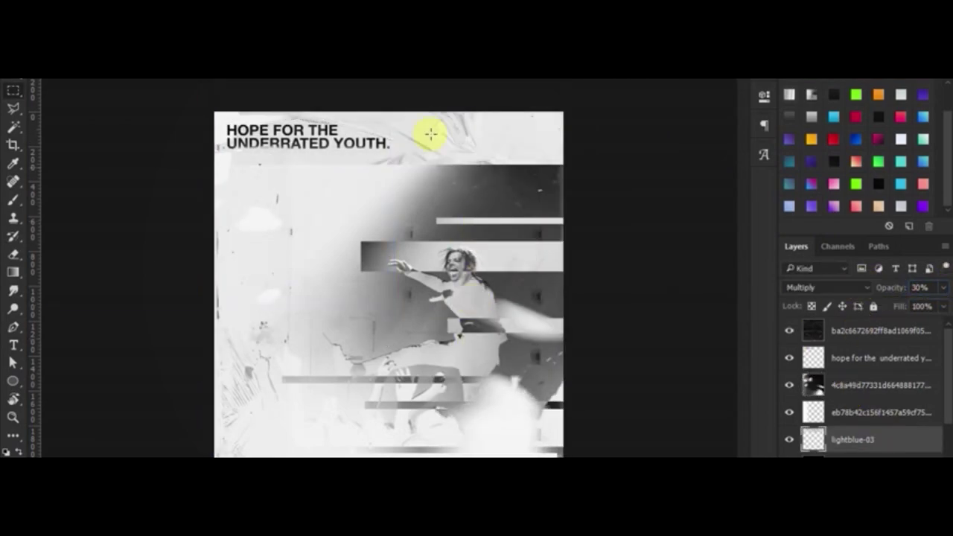
# Step: Drag the 1.jpg HUD graphic from the texture folder onto the poster
pyautogui.hotkey('alt', 'Tab')
pyautogui.scroll(5, 712, 245)
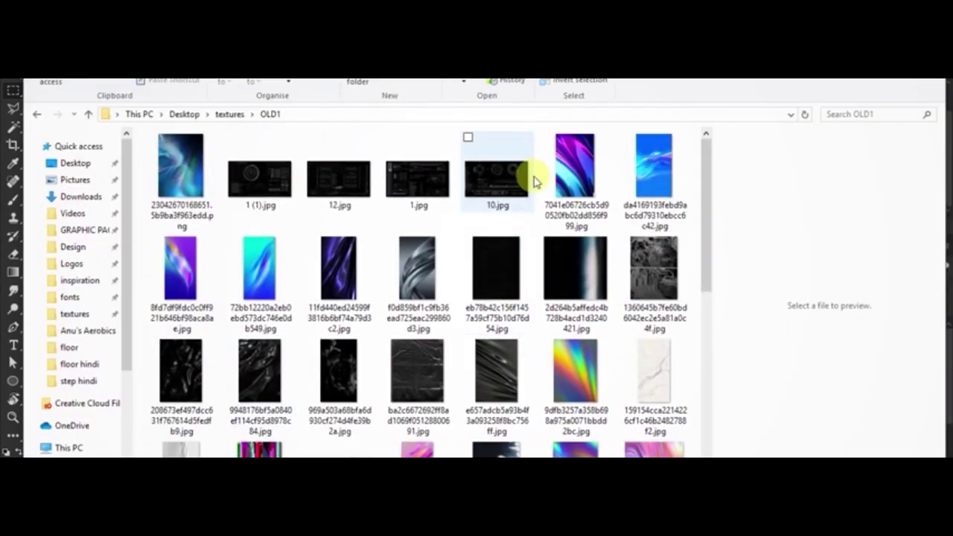
pyautogui.moveTo(417, 179)
pyautogui.mouseDown()
pyautogui.moveTo(447, 378)
pyautogui.moveTo(484, 272)
pyautogui.mouseUp()
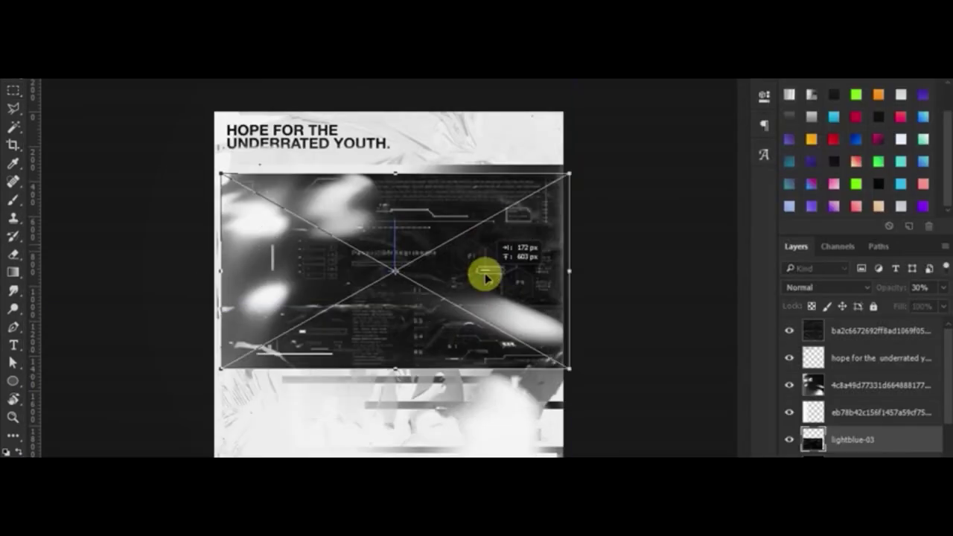
# Step: Commit the HUD graphic, move its layer to the top, and hide it
pyautogui.press('Return')
pyautogui.moveTo(829, 412); pyautogui.dragTo(862, 320)
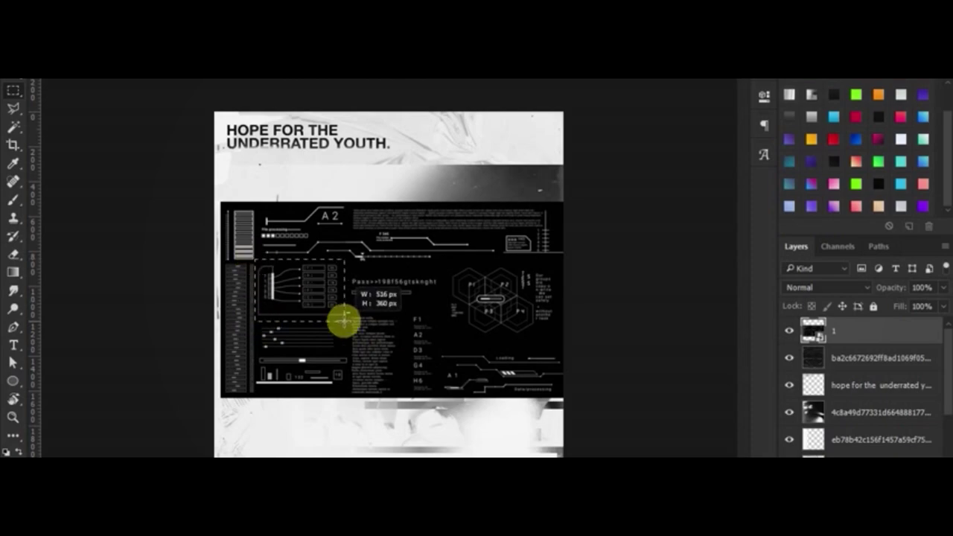
pyautogui.click(789, 358)
# Step: Add a new Multiply-blended layer with the small grid graphic moved toward the bottom-left
pyautogui.click(840, 289)
pyautogui.click(819, 119)
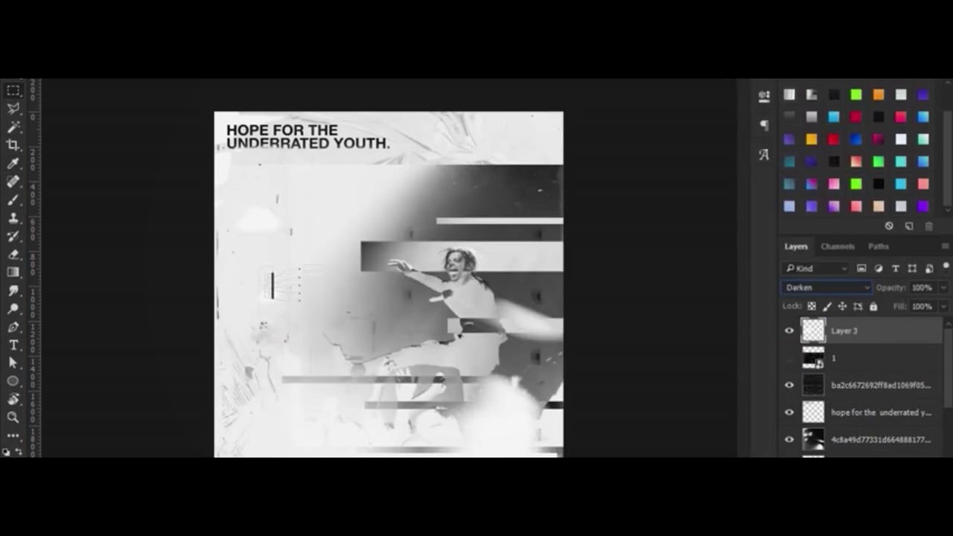
pyautogui.moveTo(273, 288); pyautogui.dragTo(264, 393)
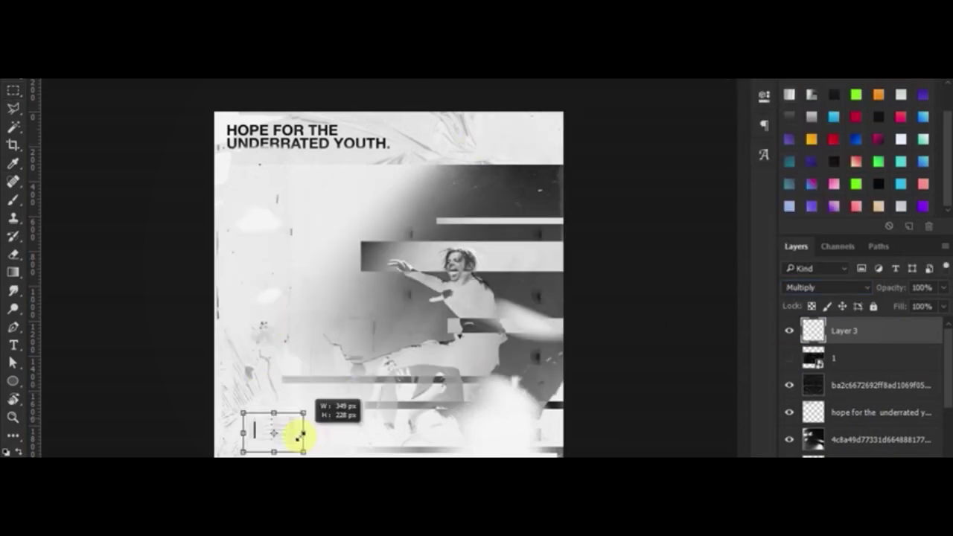
pyautogui.scroll(-1, 906, 375)
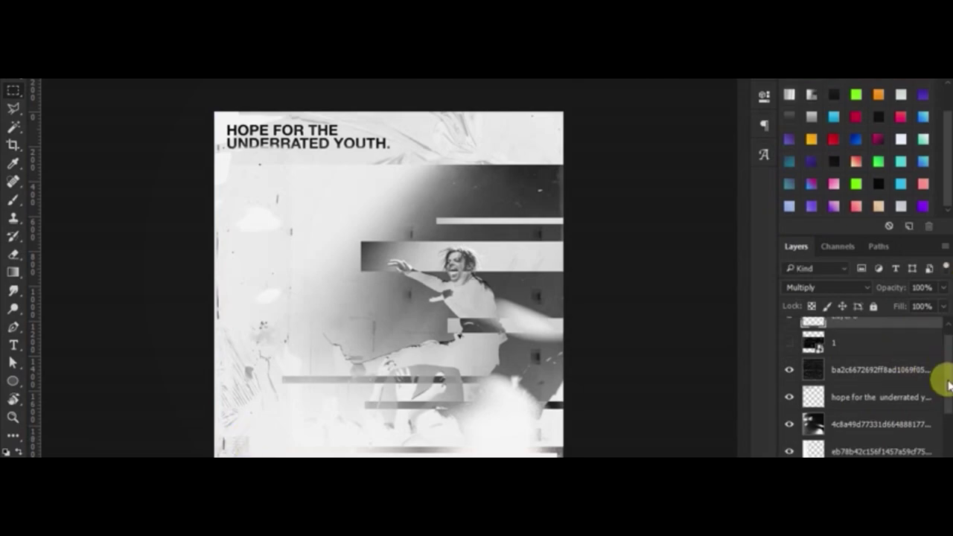
pyautogui.scroll(1, 949, 362)
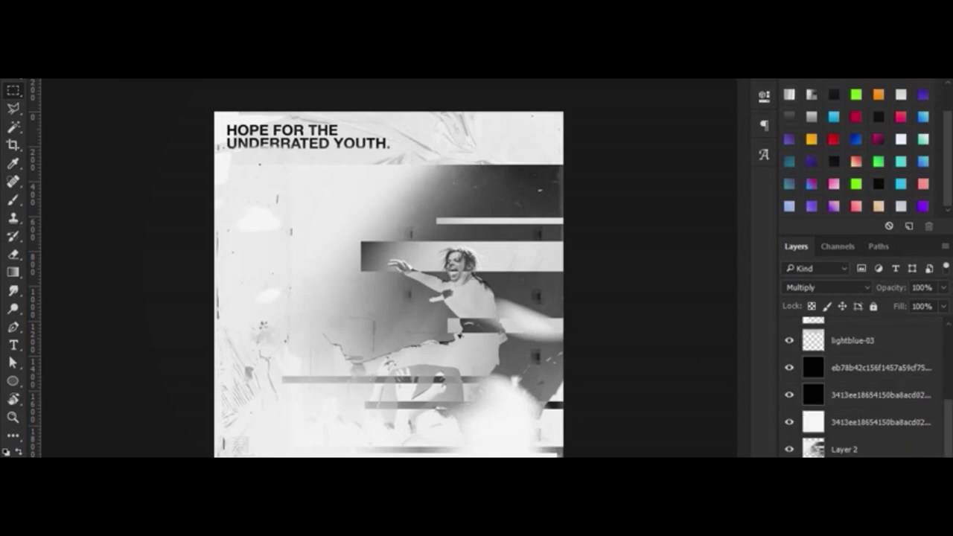
# Step: Group the poster layers, merge a duplicate into Layer 4, and hide Group 1
pyautogui.hotkey('ctrl', 'g')
pyautogui.hotkey('ctrl', 'j')
pyautogui.hotkey('ctrl', 'e')
pyautogui.click(789, 352)
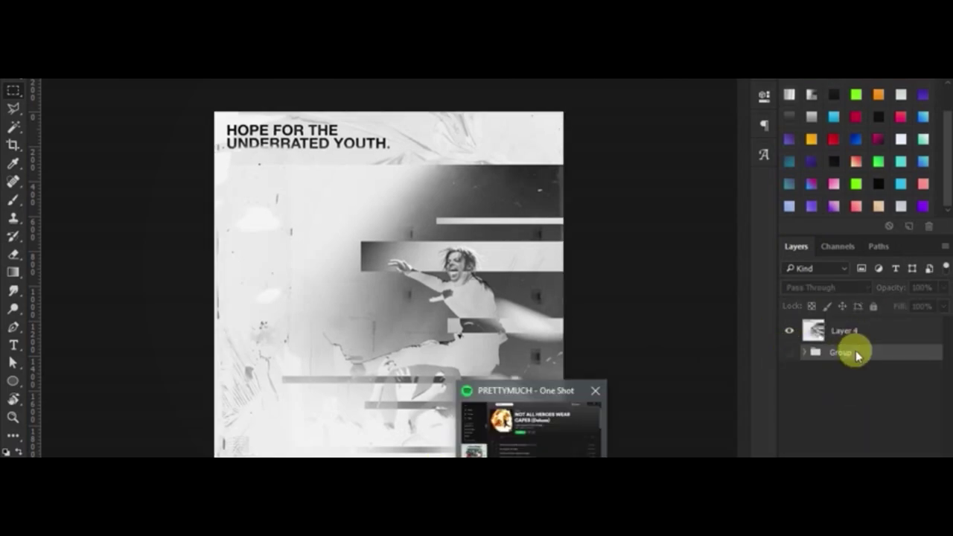
pyautogui.click(845, 331)
# Step: Duplicate Layer 4 and adjust its tone curve and red/cyan fringing in Camera Raw
pyautogui.hotkey('ctrl', 'j')
pyautogui.click(216, 73)
pyautogui.click(296, 96)
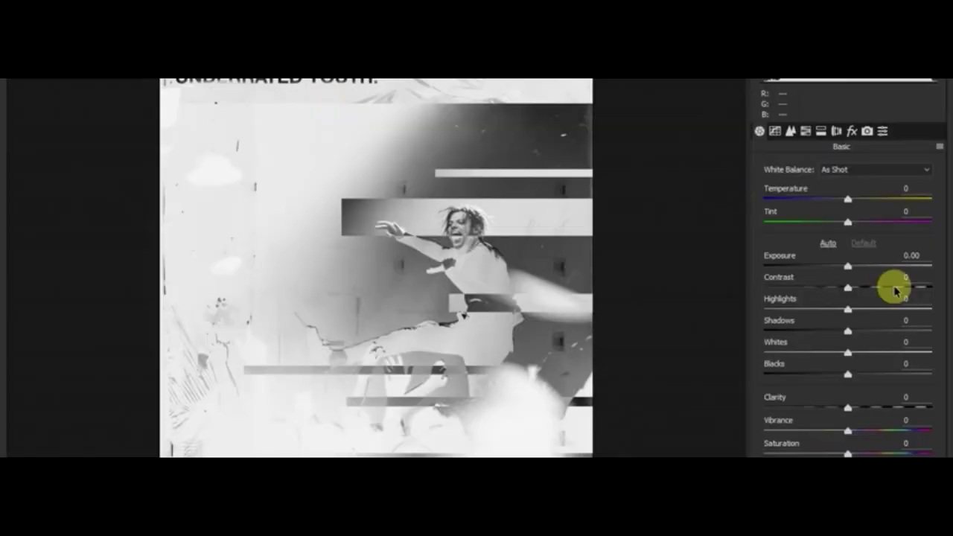
pyautogui.click(776, 133)
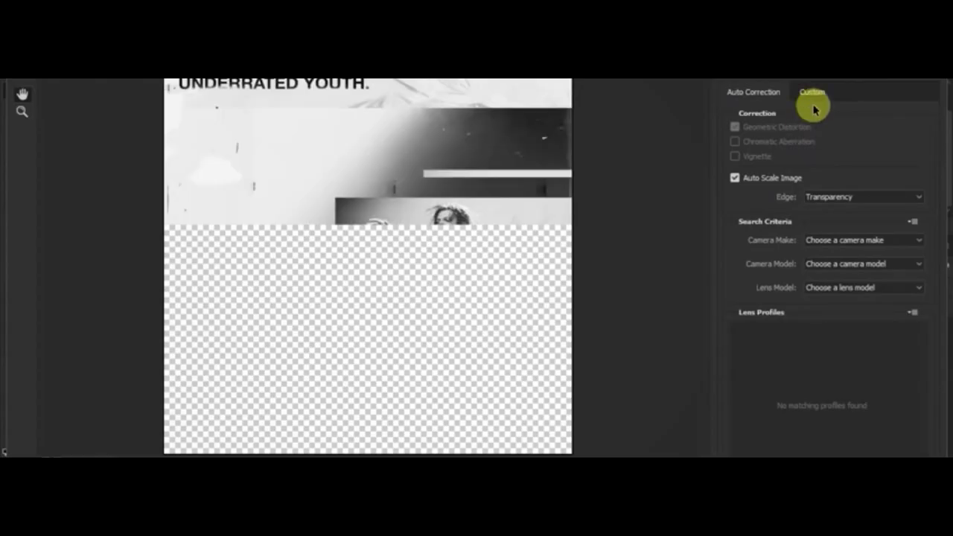
pyautogui.click(812, 91)
pyautogui.moveTo(827, 214); pyautogui.dragTo(782, 216)
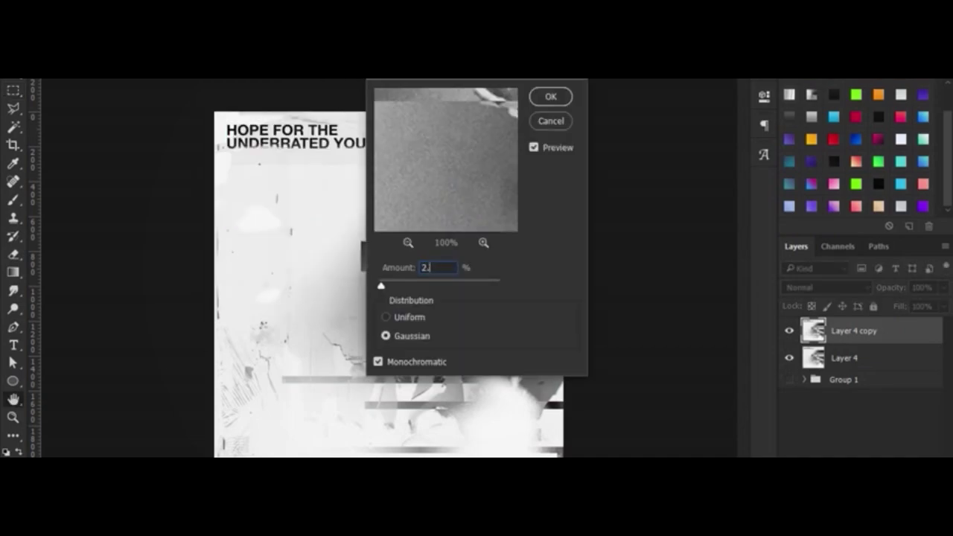
# Step: Transform and centre the noisy layer copy, then bring up the Save for Web export settings
pyautogui.hotkey('ctrl', 't')
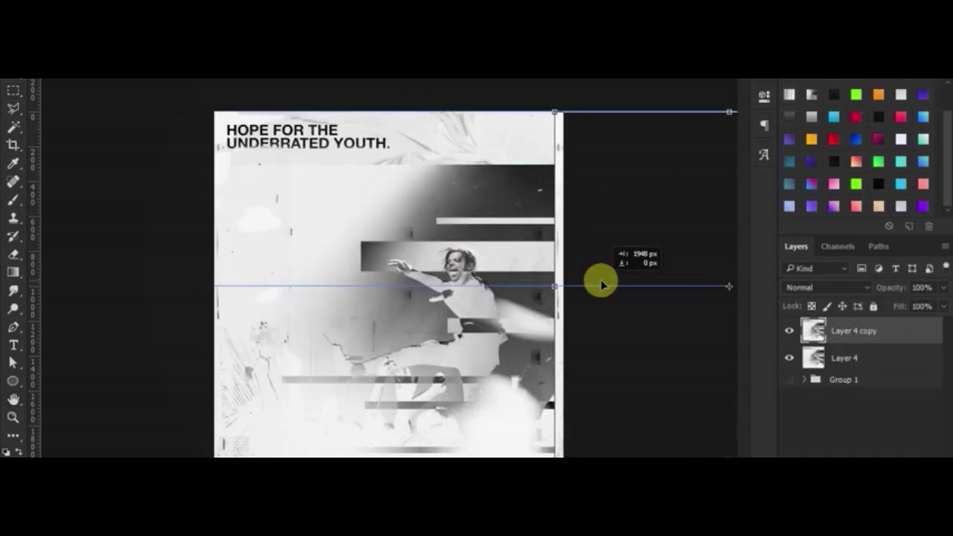
pyautogui.rightClick(549, 317)
pyautogui.moveTo(380, 450); pyautogui.dragTo(400, 446)
pyautogui.rightClick(476, 179)
pyautogui.click(533, 361)
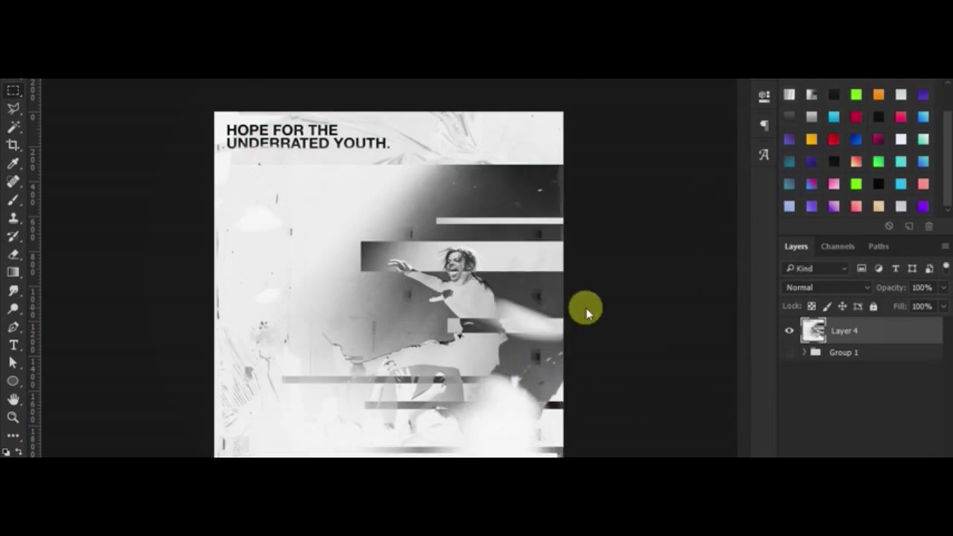
pyautogui.hotkey('ctrl', 'alt', 'shift', 's')
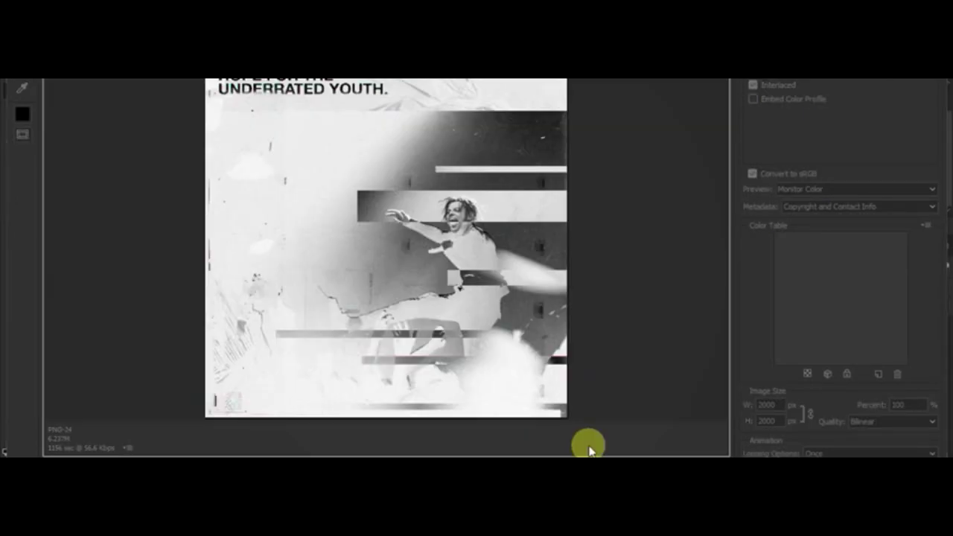